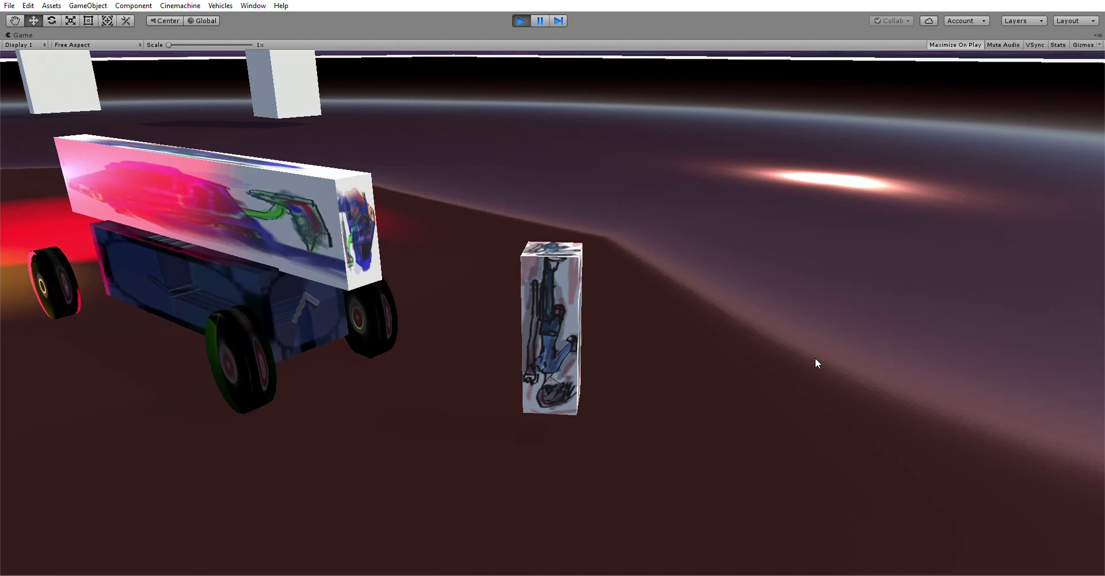
Step: Walk the player character around the car in the running game to watch how the car behaves, and stop the game
key("a")
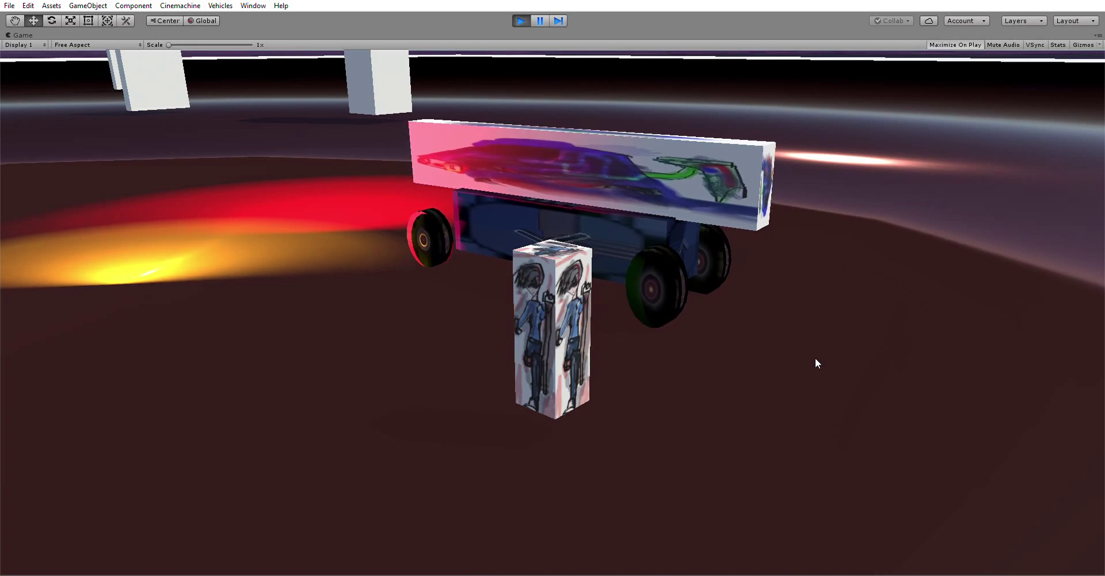
key("a")
key("w")
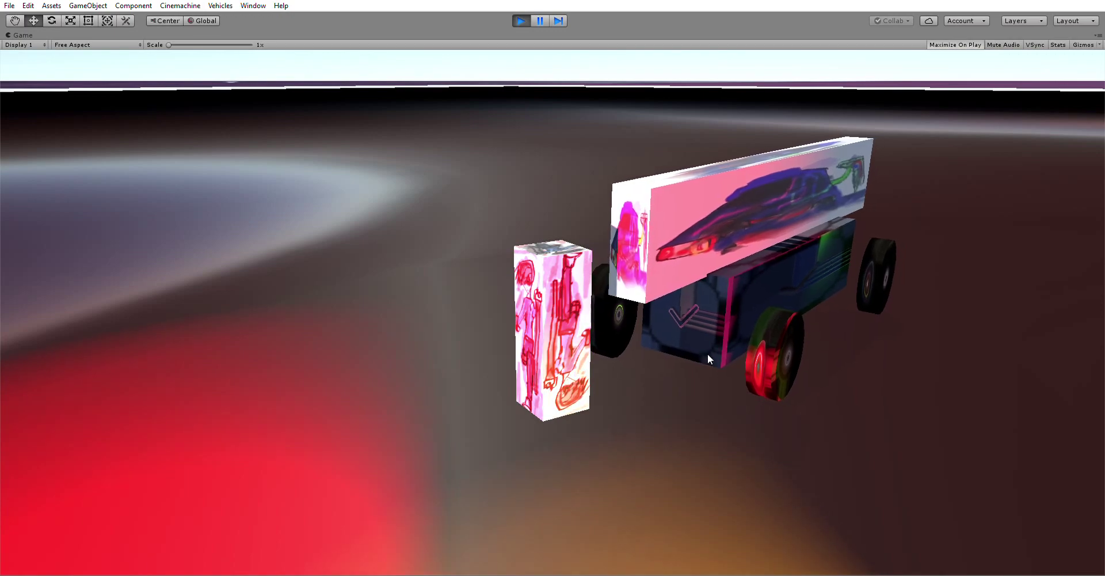
key("a")
key("w")
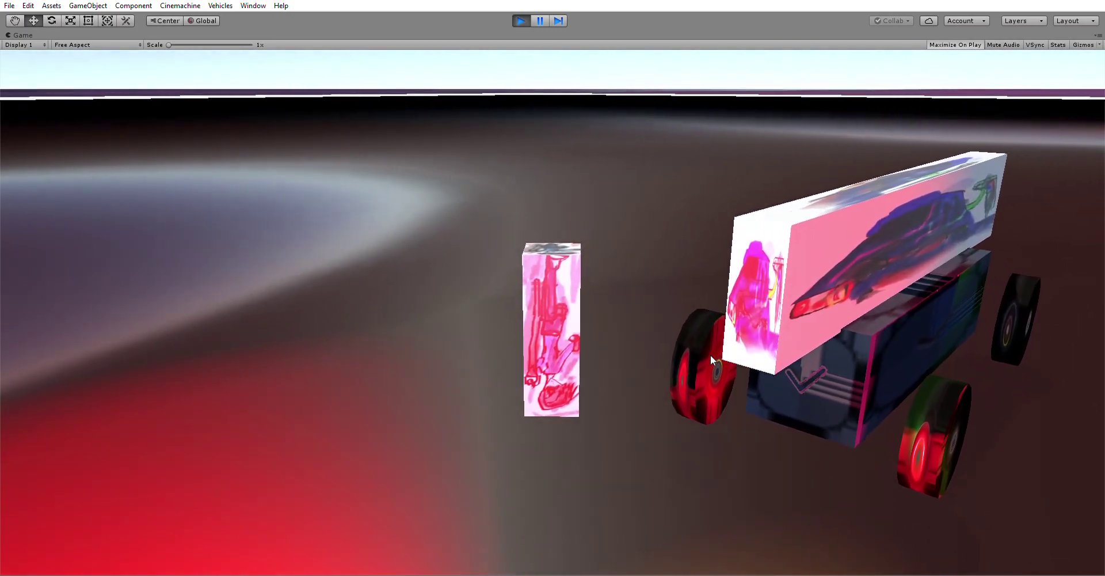
key("d")
key("a")
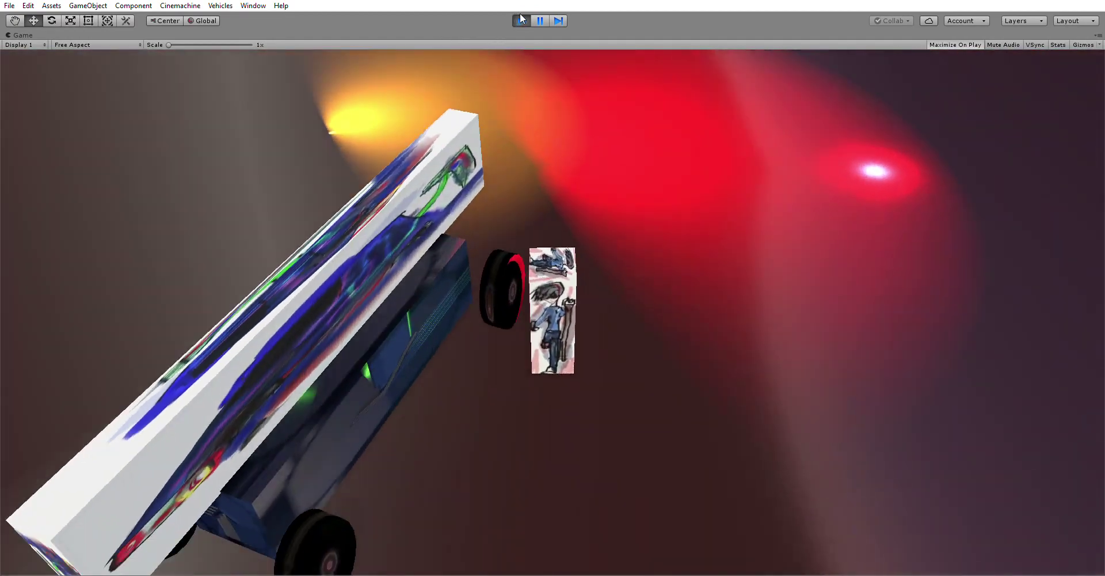
left_click(520, 21)
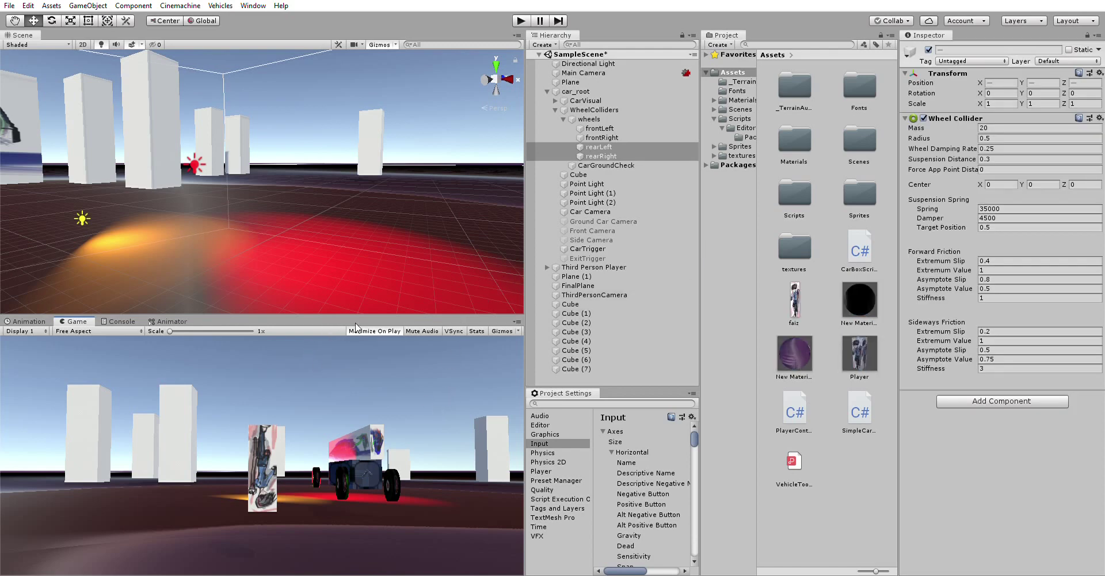
Step: Compare the car's right-side wheel cylinders with the frontRight, rearLeft and rearRight wheel colliders under WheelColliders
right_click_drag(359, 236, 174, 263)
key("d")
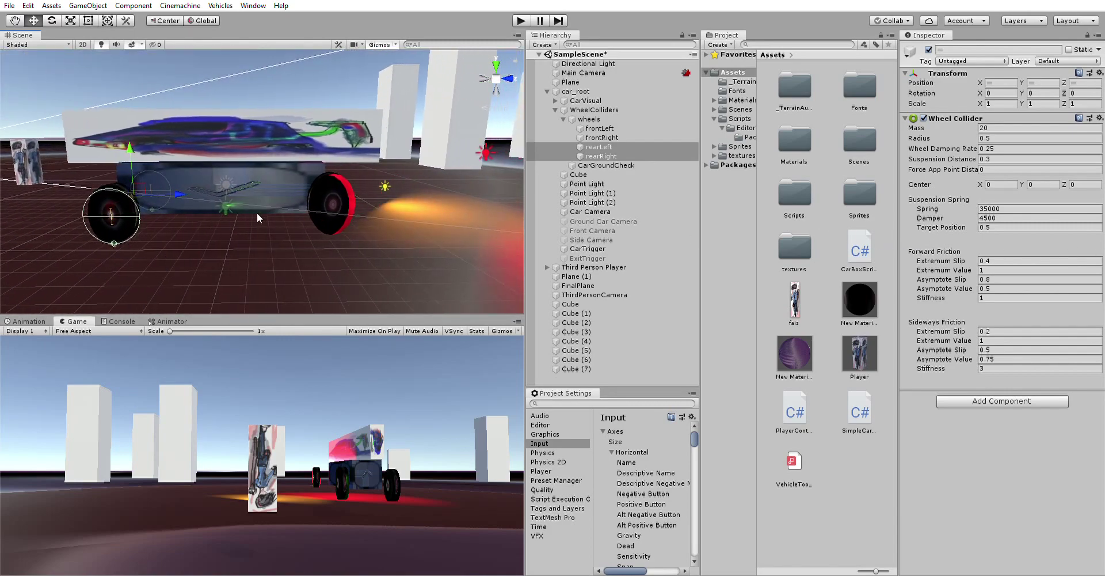
left_click(332, 209)
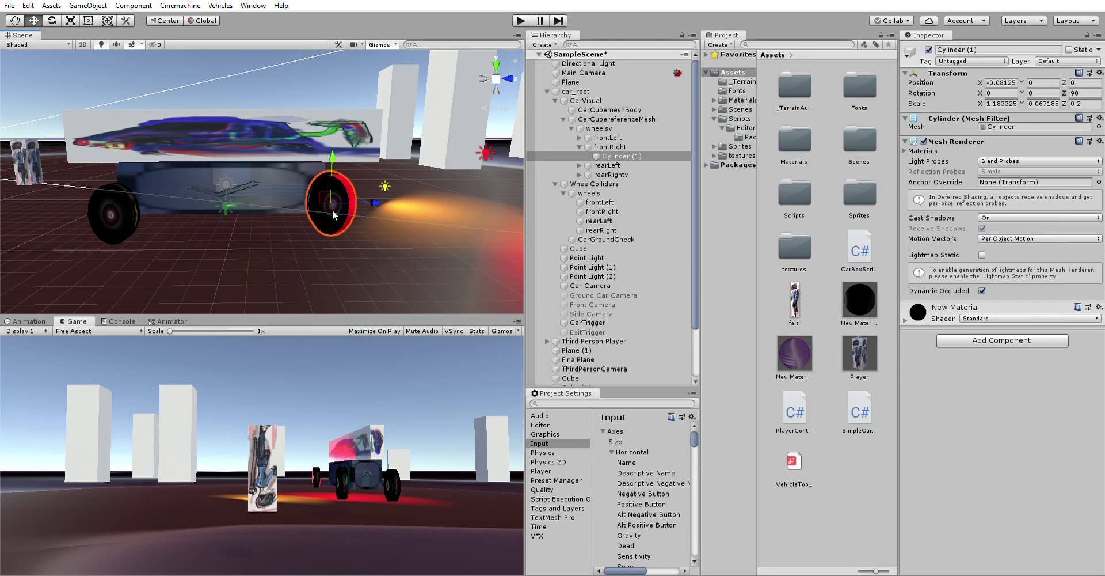
left_click(118, 207)
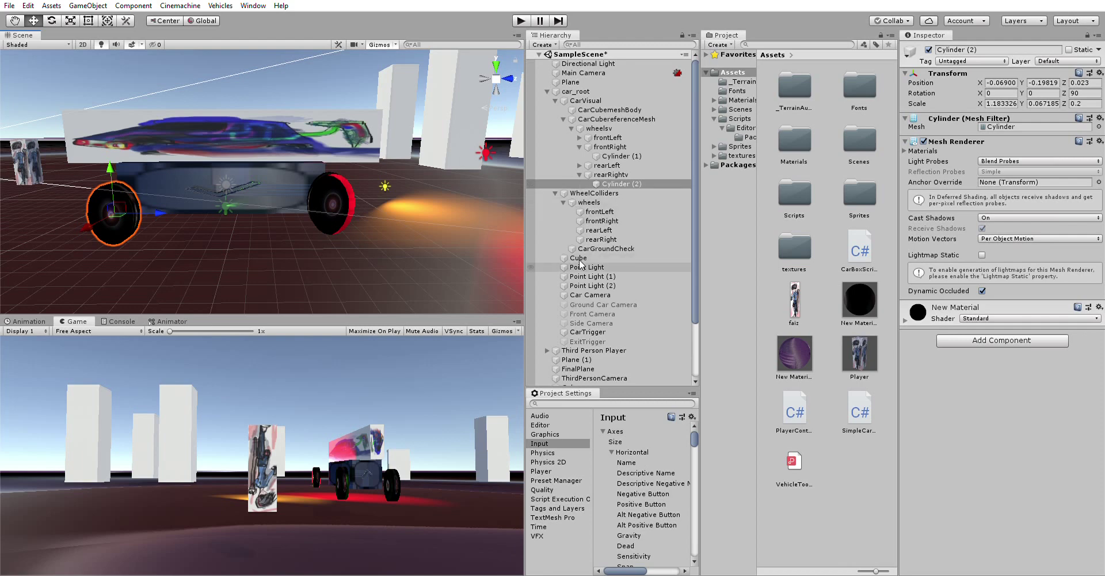
left_click(600, 237)
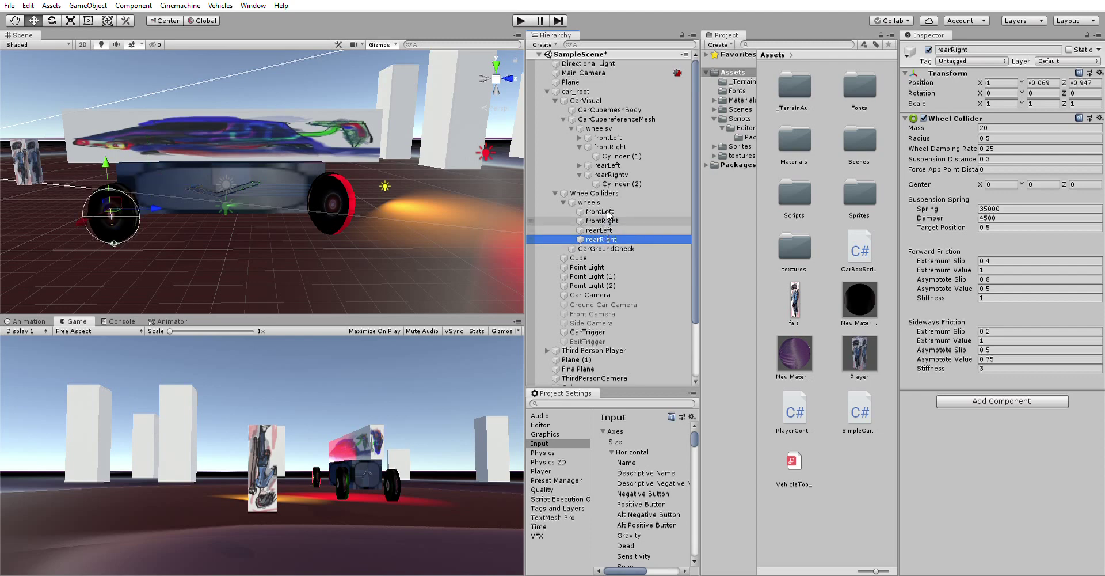
left_click(602, 221)
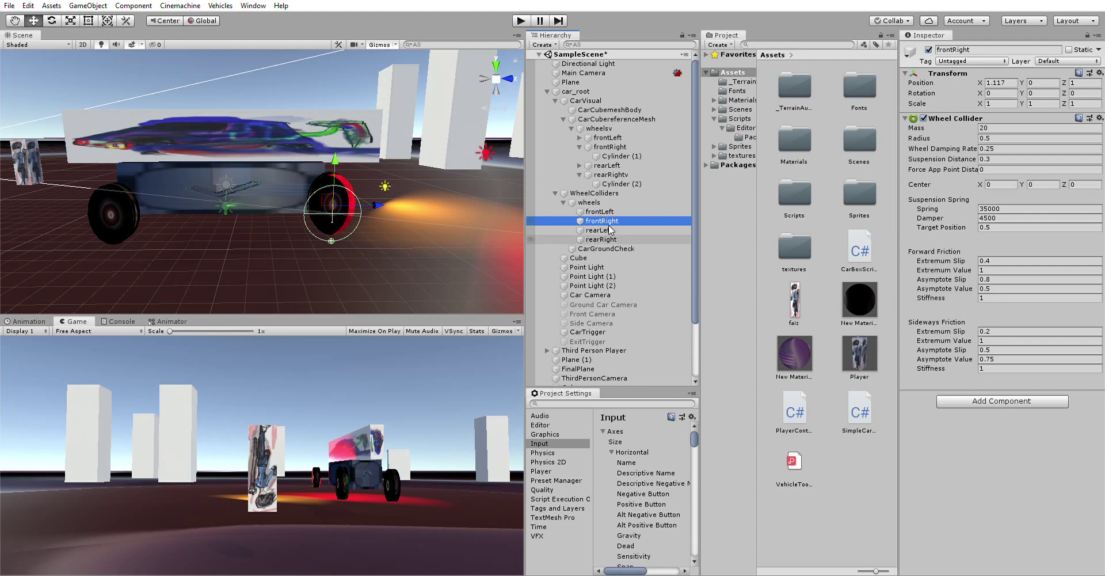
key("Down")
key("Down")
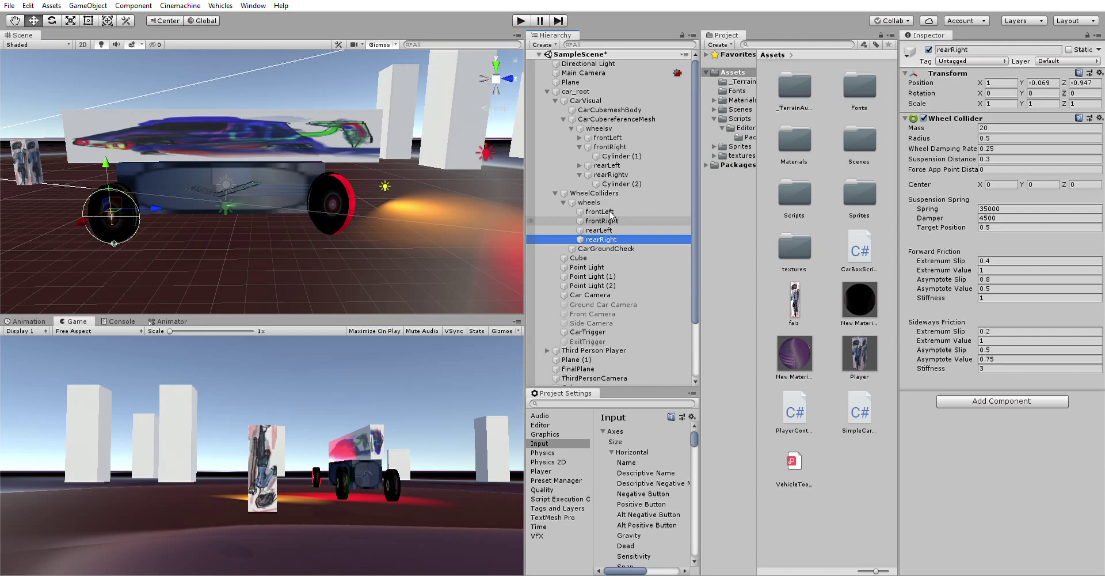
Step: Run the game and examine the rearRight wheel collider against its visual wheel from several angles in the scene
right_click_drag(293, 244, 207, 243)
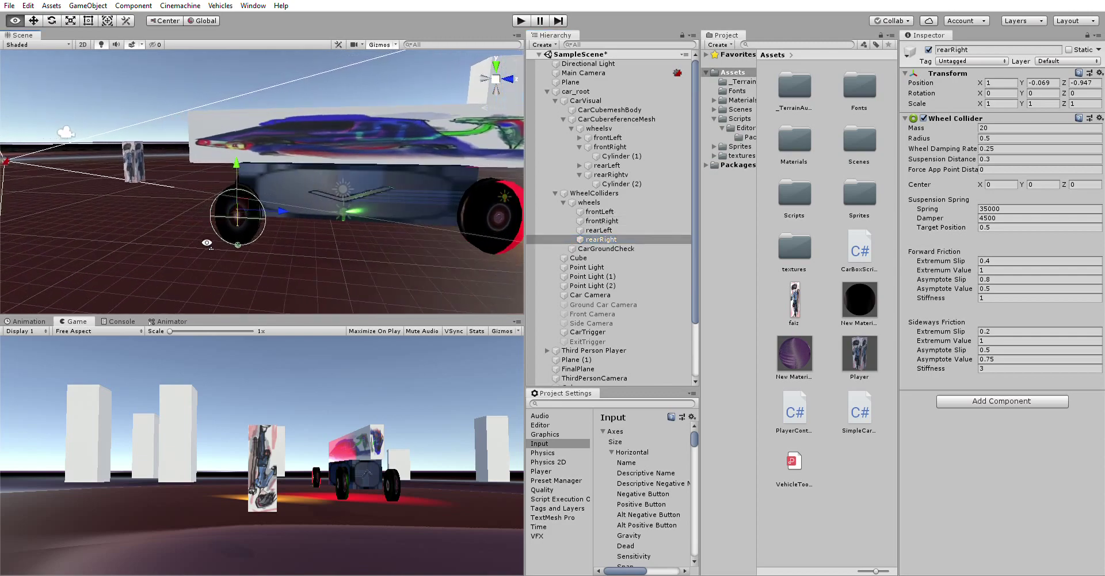
left_click_drag(206, 242, 240, 256, "alt")
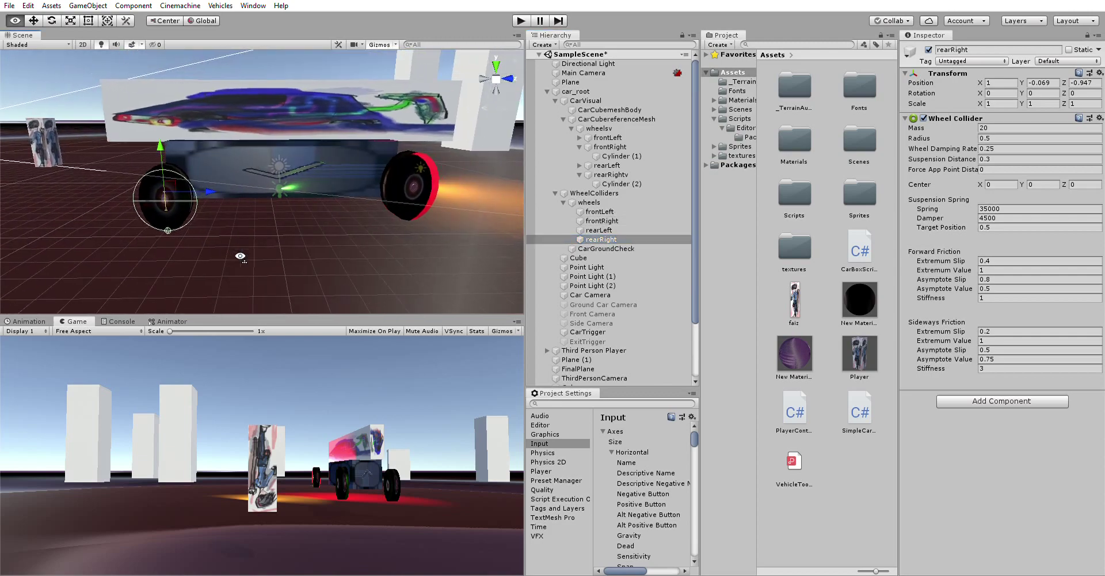
key("w")
right_click_drag(240, 255, 239, 255)
left_click(521, 20)
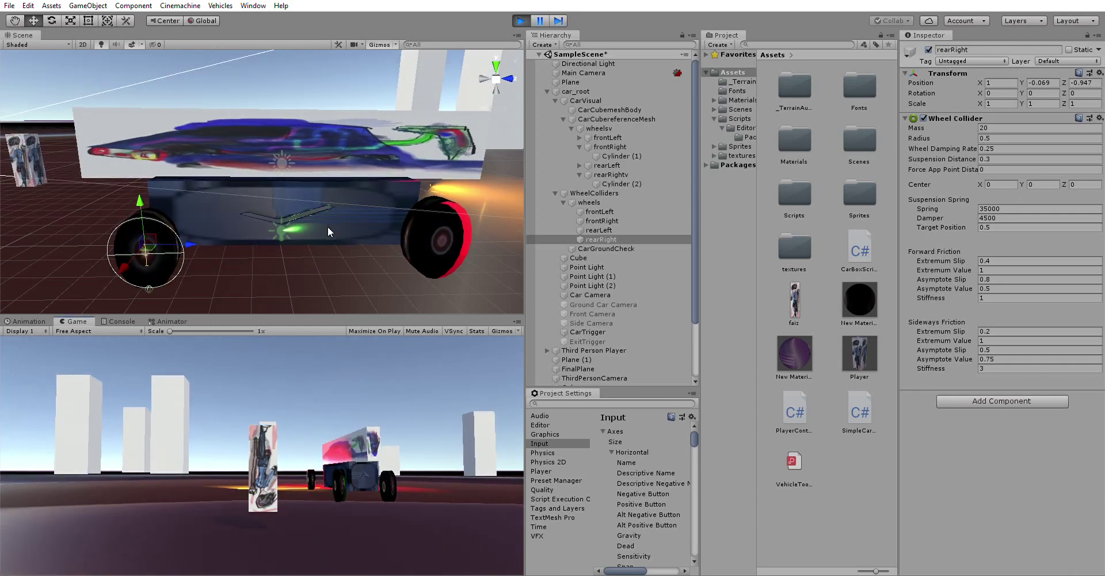
left_click_drag(327, 227, 358, 184, "alt")
scroll(318, 298, "down", 5)
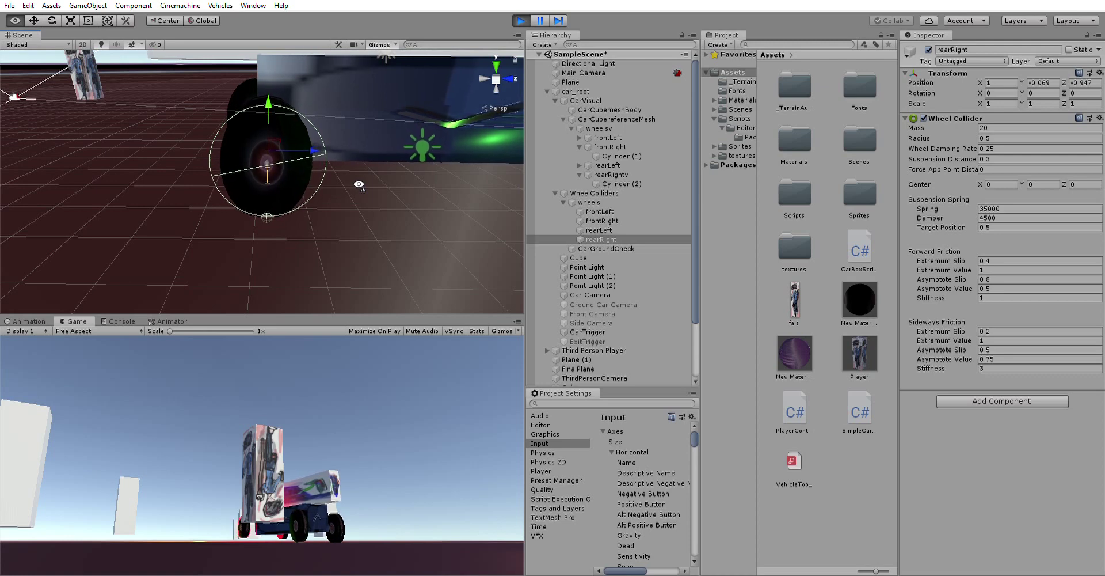
left_click_drag(359, 184, 358, 137, "alt")
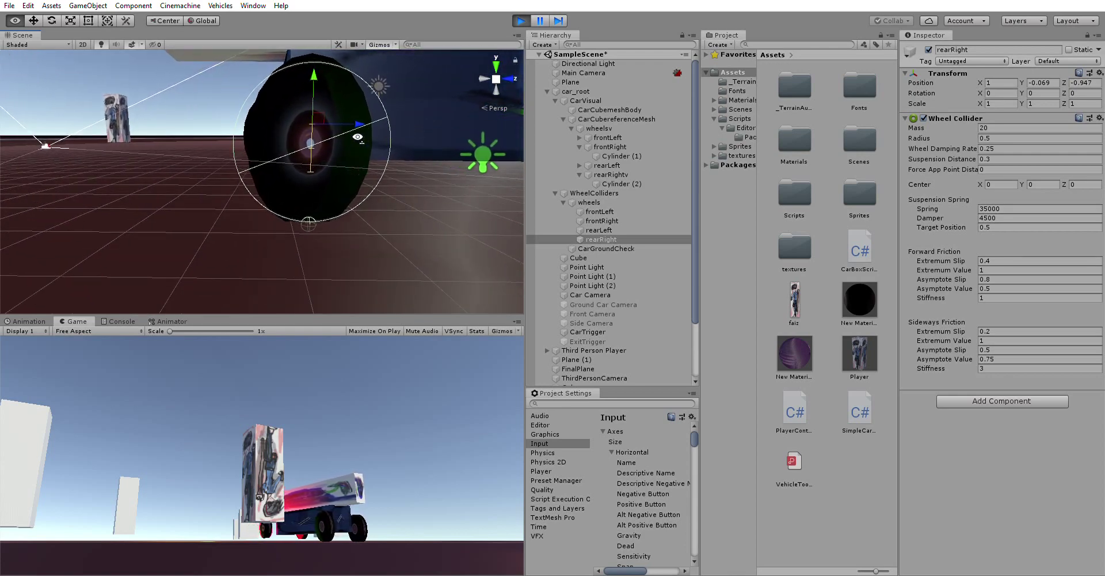
left_click_drag(358, 137, 526, 132, "alt")
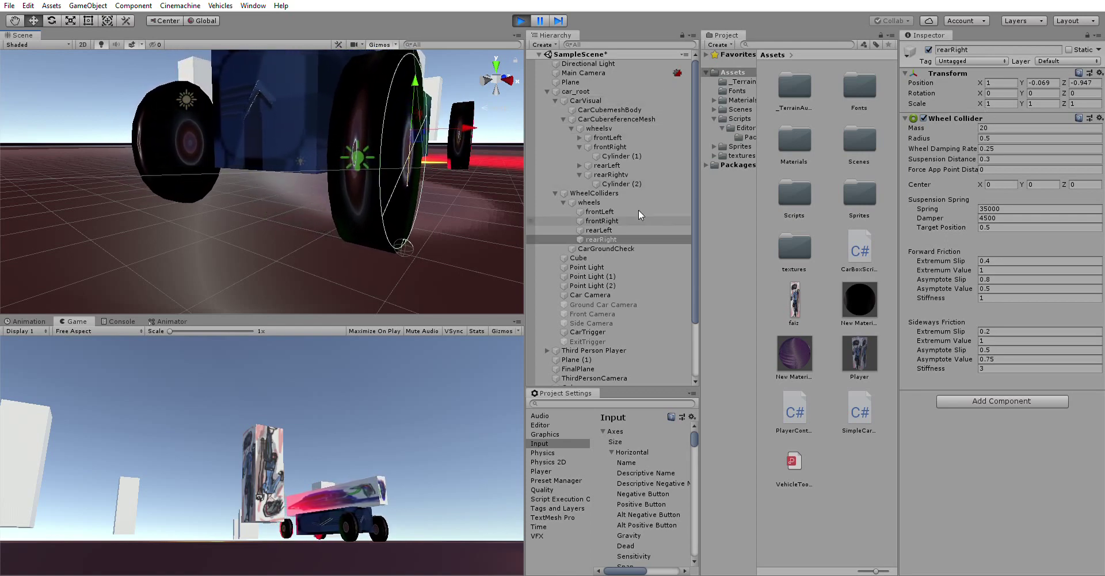
Step: Inspect the components of CarCubemeshBody, CarCubereferenceMesh, WheelColliders and the frontLeft wheel collider while the game runs
left_click(629, 107)
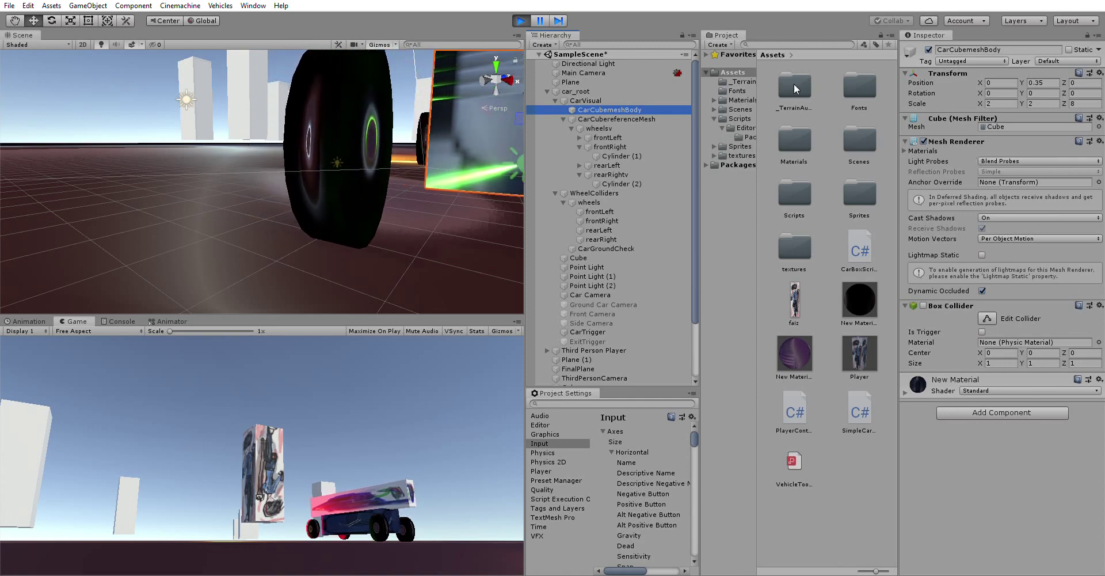
left_click(641, 119)
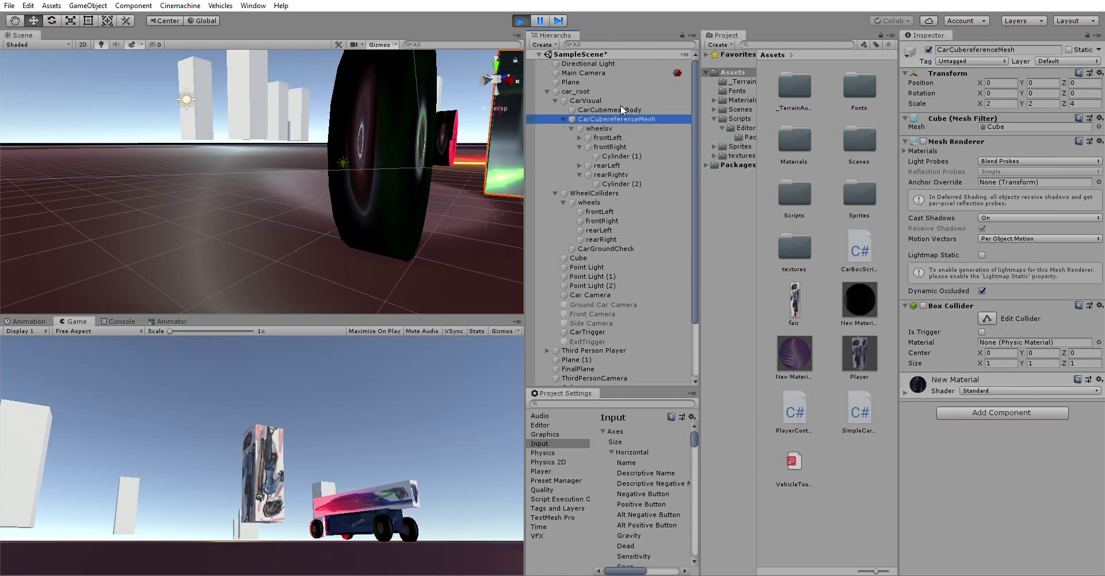
left_click(618, 110)
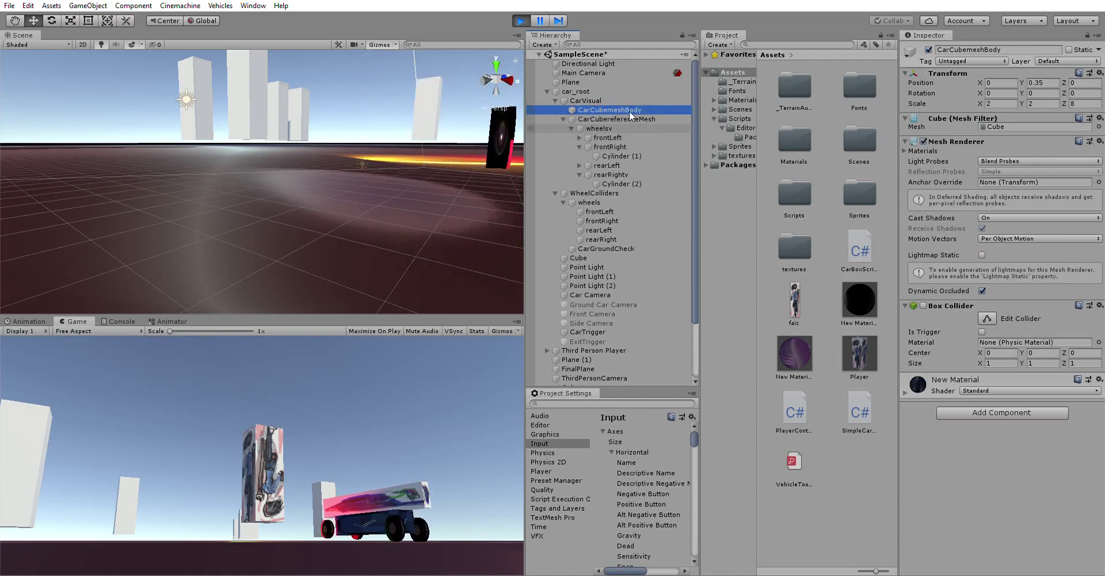
key("Down")
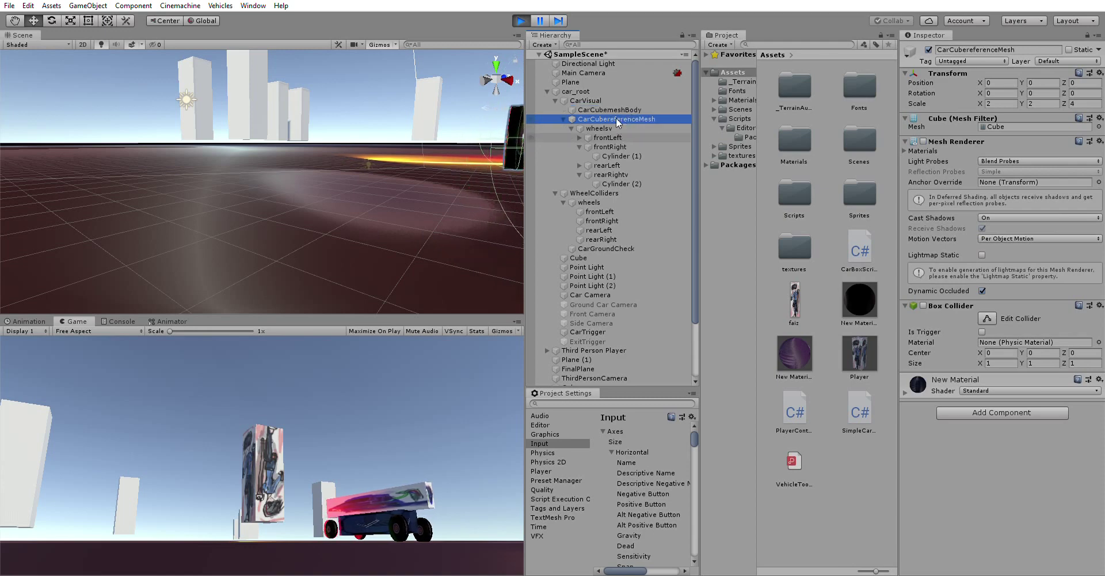
left_click(610, 191)
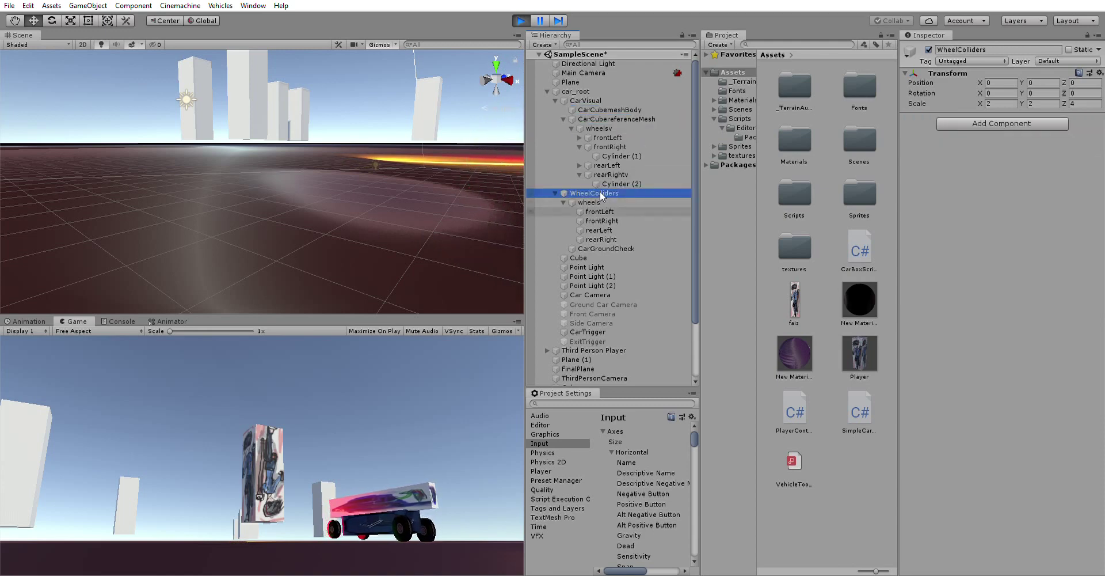
left_click(600, 201)
key("Down")
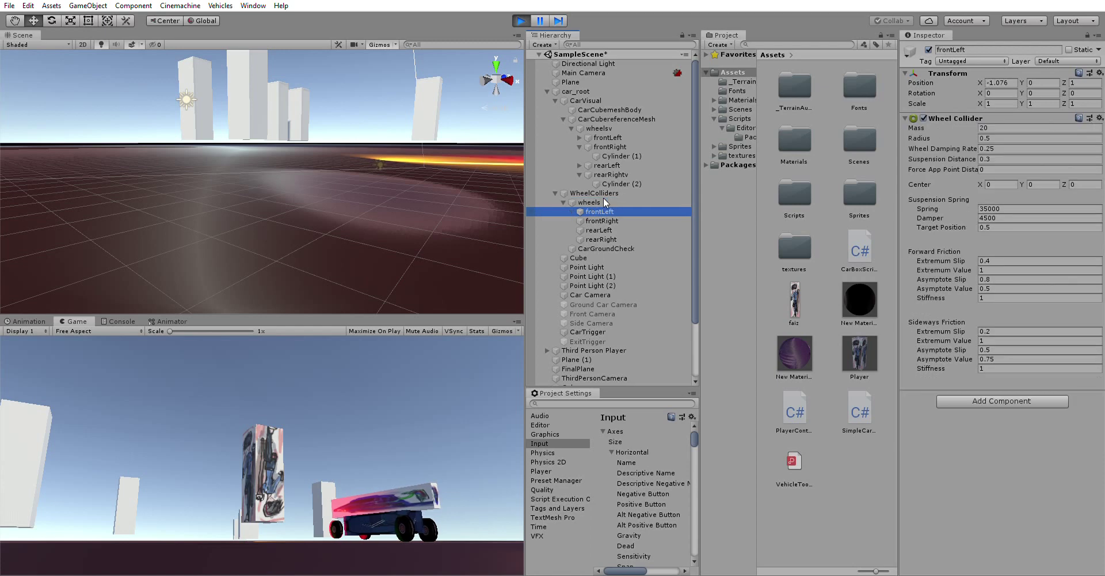
left_click(610, 127)
left_click(593, 100)
Step: Try a Rigidbody mass of 1000 on car_root during play and stop the game
left_click(584, 91)
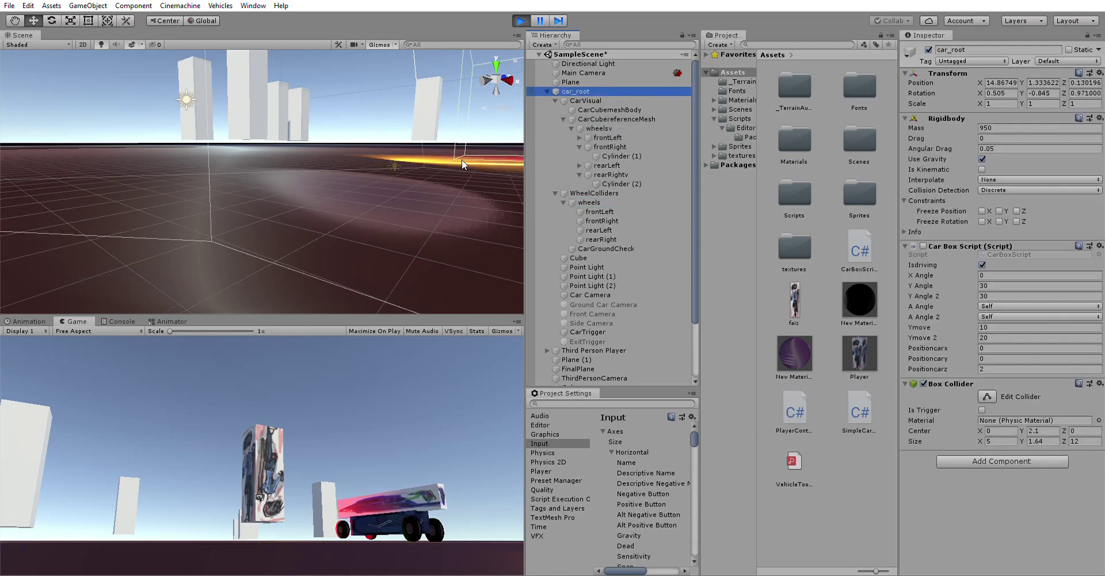
left_click(1012, 128)
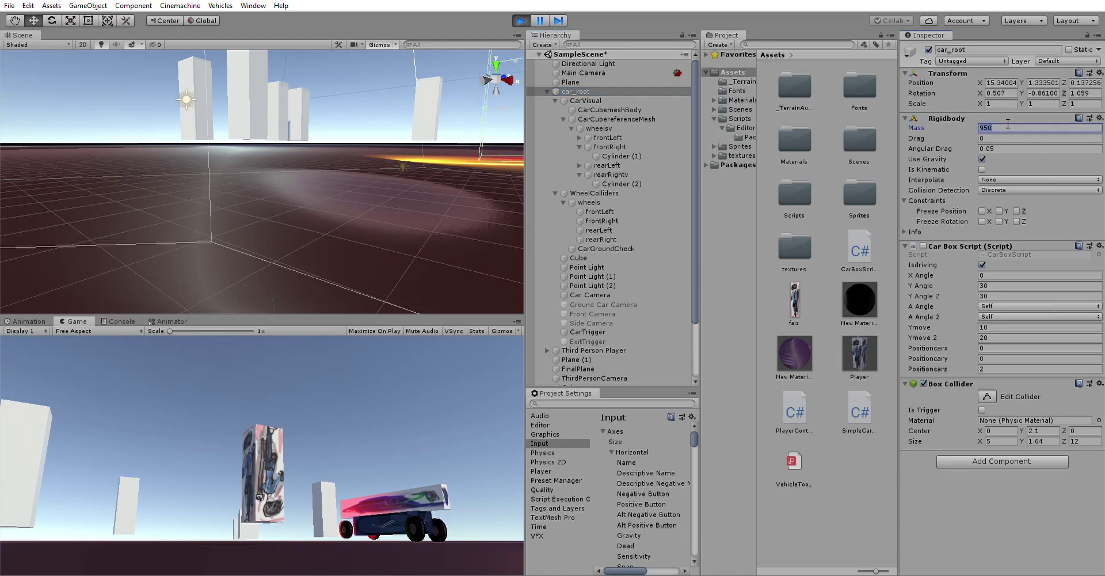
type("1000")
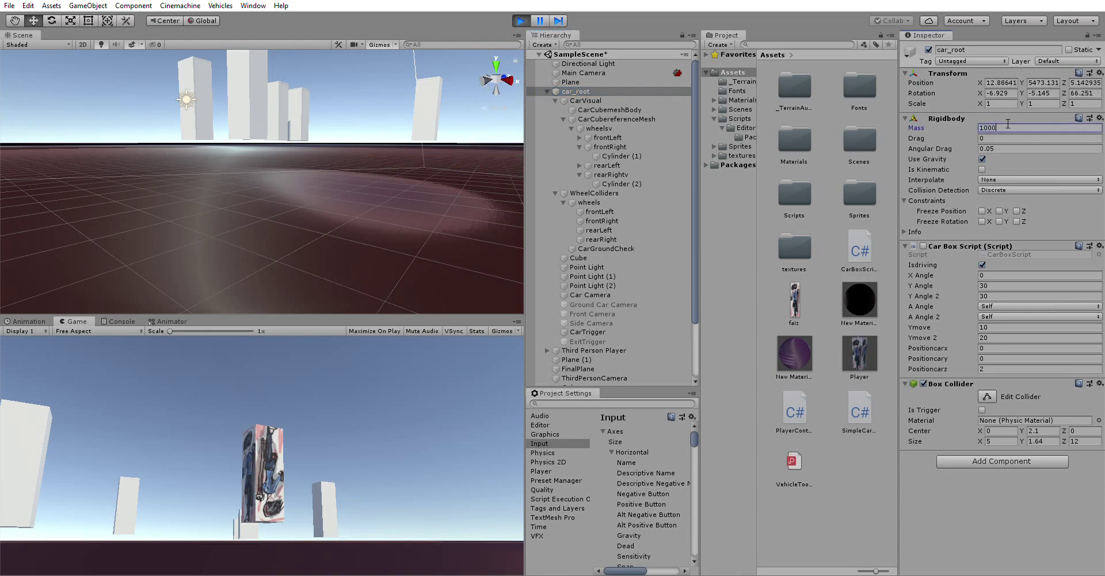
right_click_drag(436, 190, 737, 138)
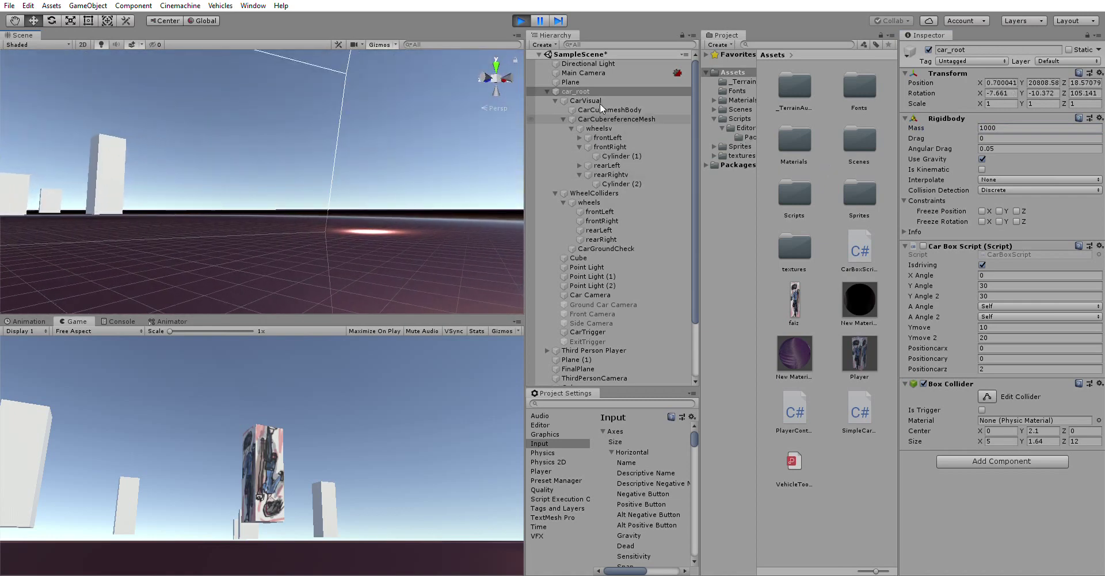
left_click(525, 18)
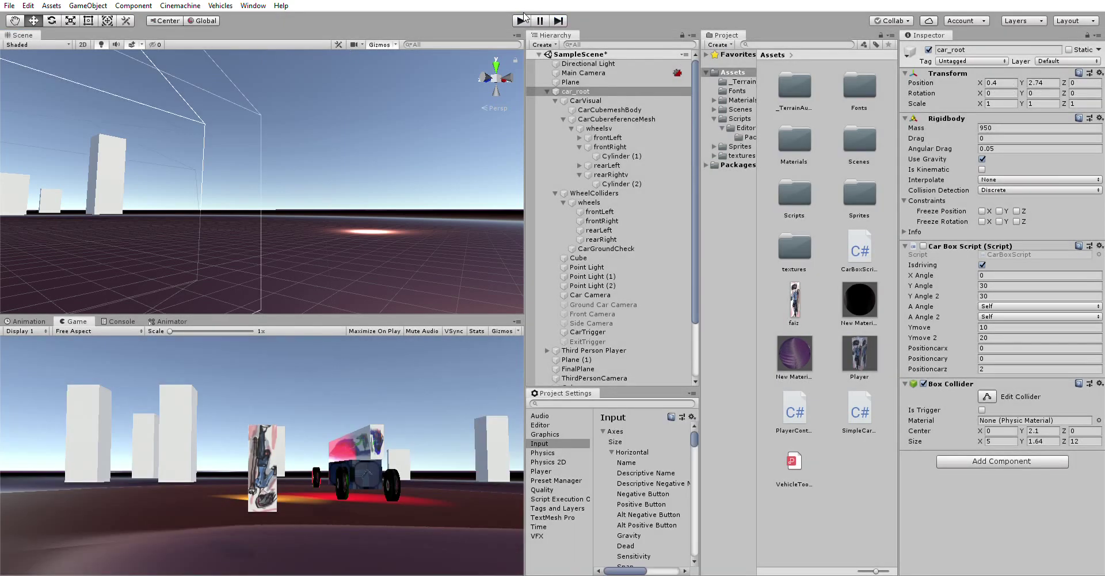
Step: Run the game again and examine the car's body, wheels and collider outlines from several angles in the scene
left_click(524, 17)
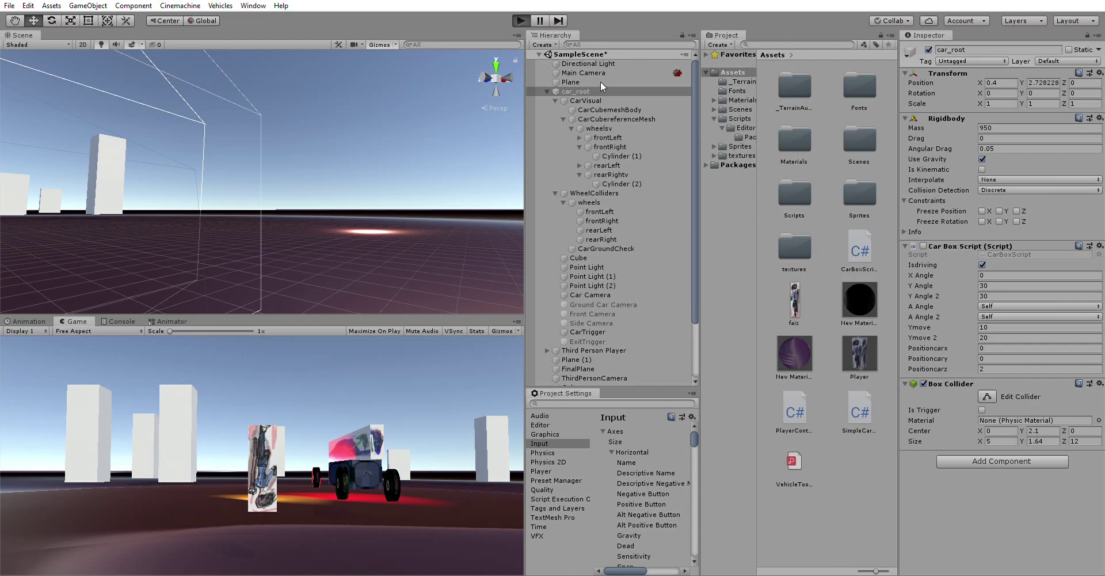
key("ctrl+p")
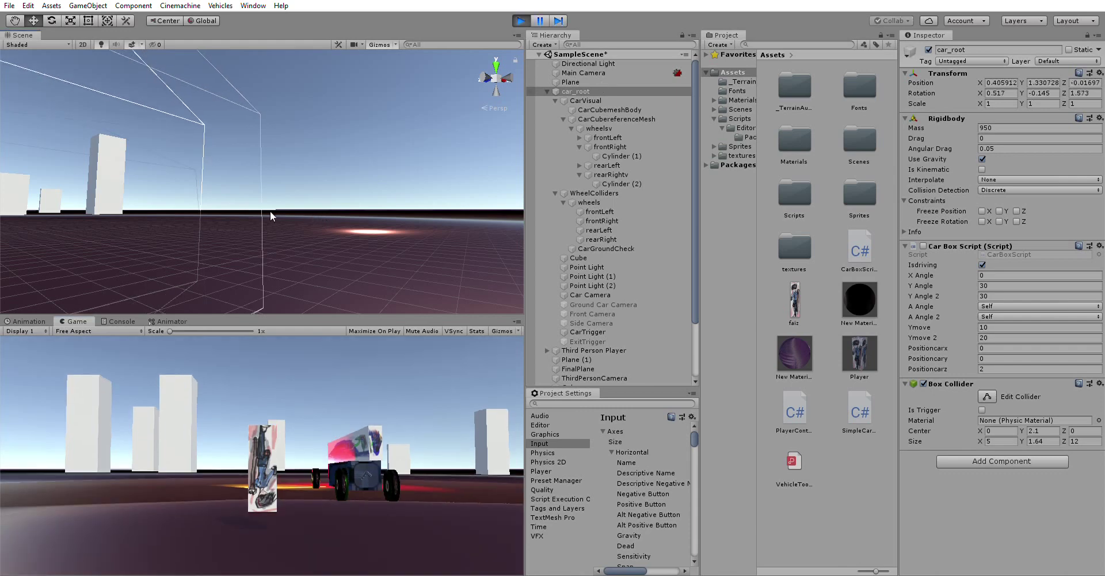
right_click(240, 211)
right_click_drag(347, 191, 1099, 225)
left_click_drag(1086, 223, 1045, 208, "alt")
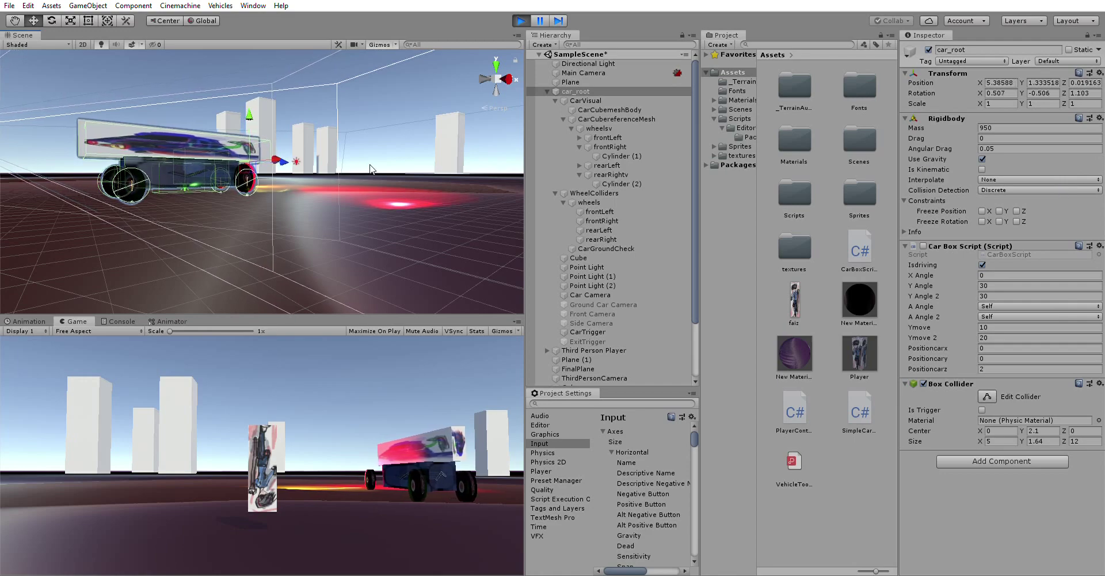
right_click_drag(372, 167, 206, 128)
right_click_drag(292, 172, 568, 221)
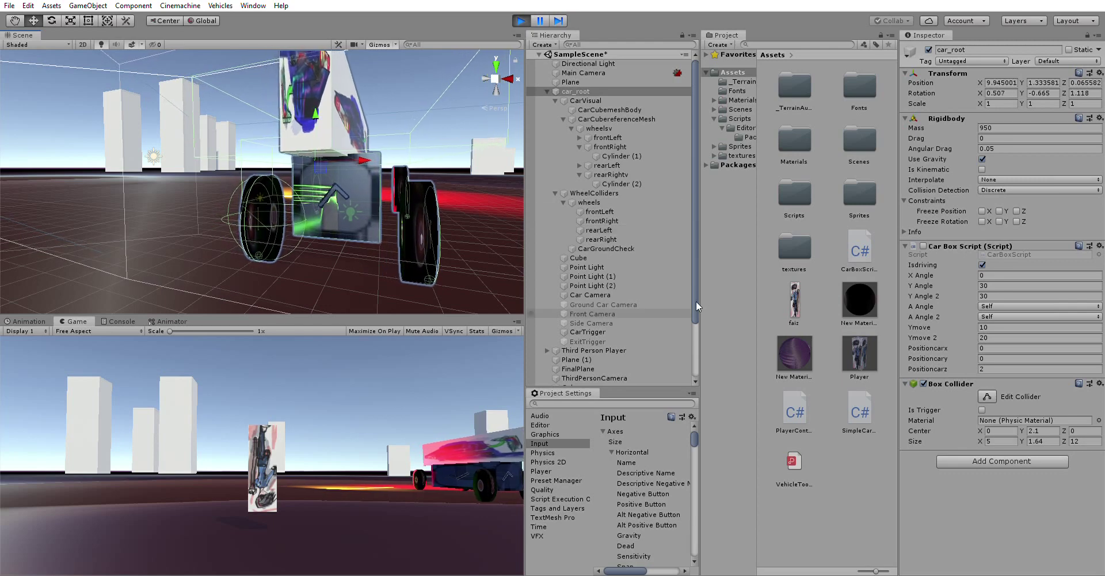
Step: Check the collider components on car_root, CarCubemeshBody and the upper Cube of the car
left_click_drag(695, 301, 677, 264)
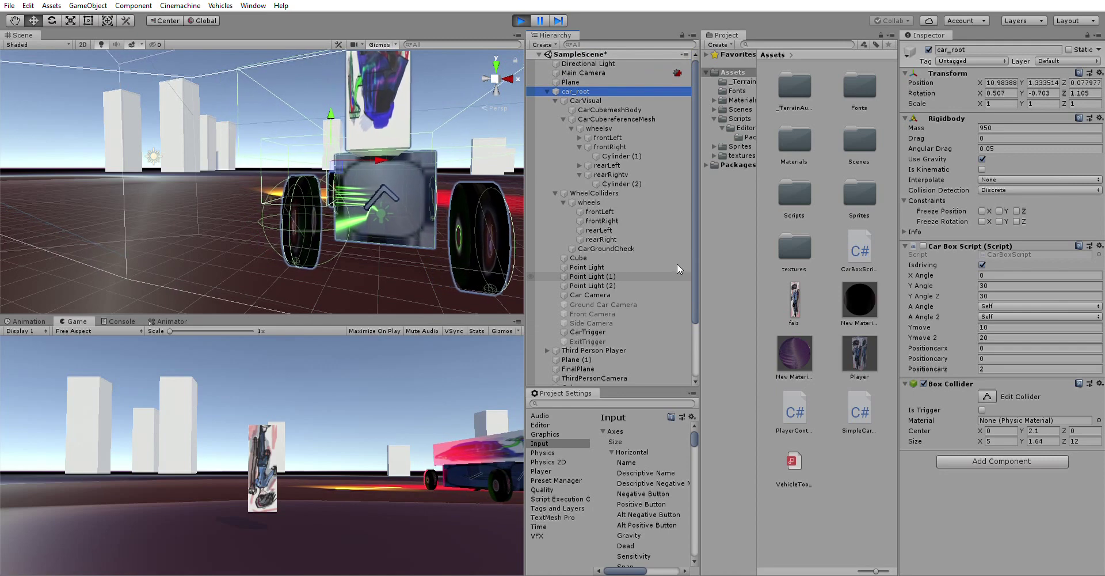
left_click(597, 108)
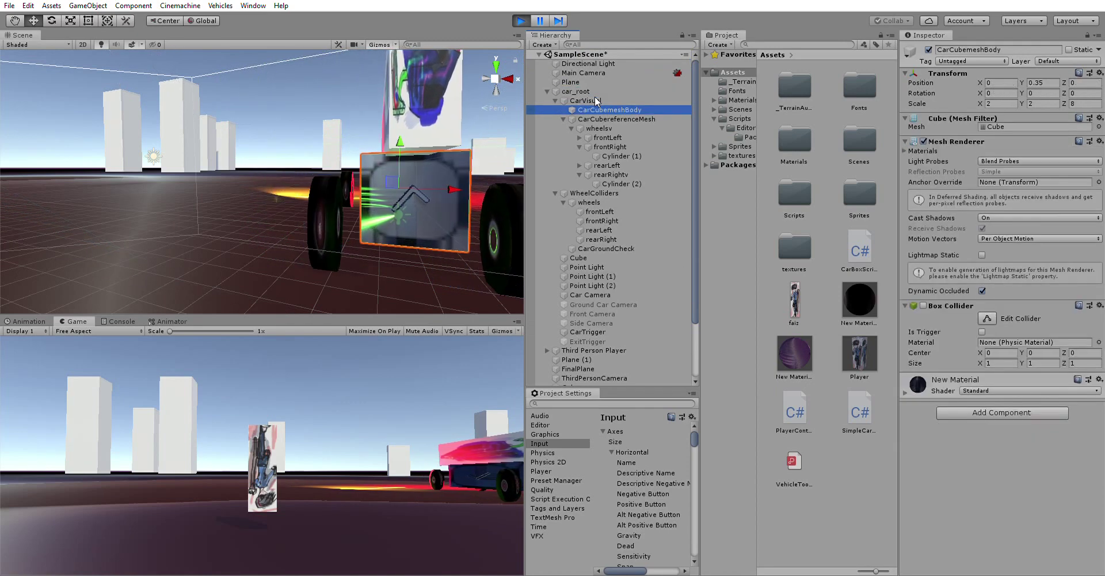
left_click(432, 106)
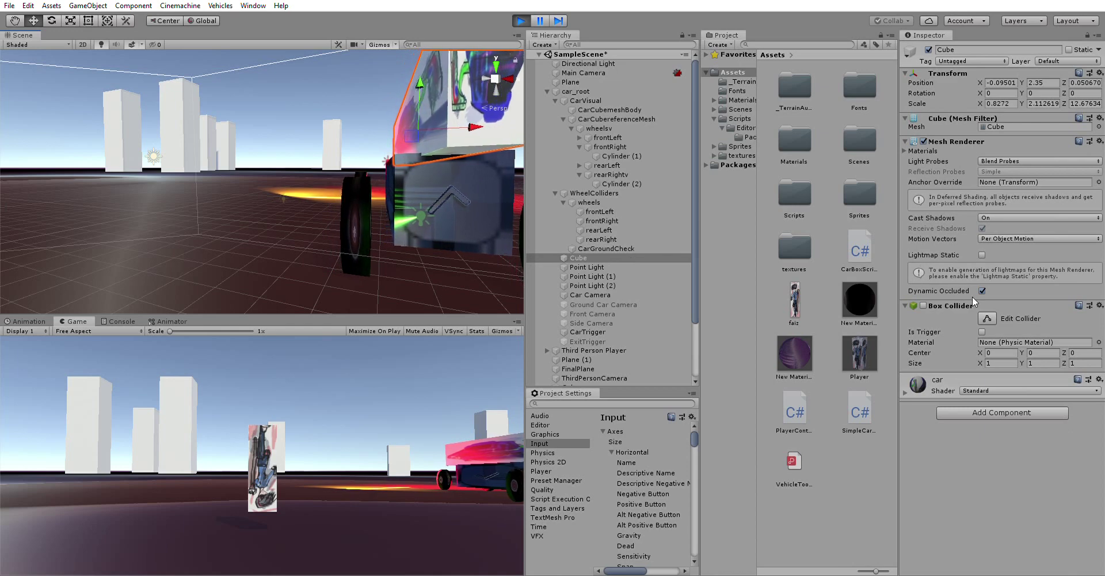
Step: Try enabling the Box Collider on the car's upper Cube during play and switch it off again
left_click(923, 305)
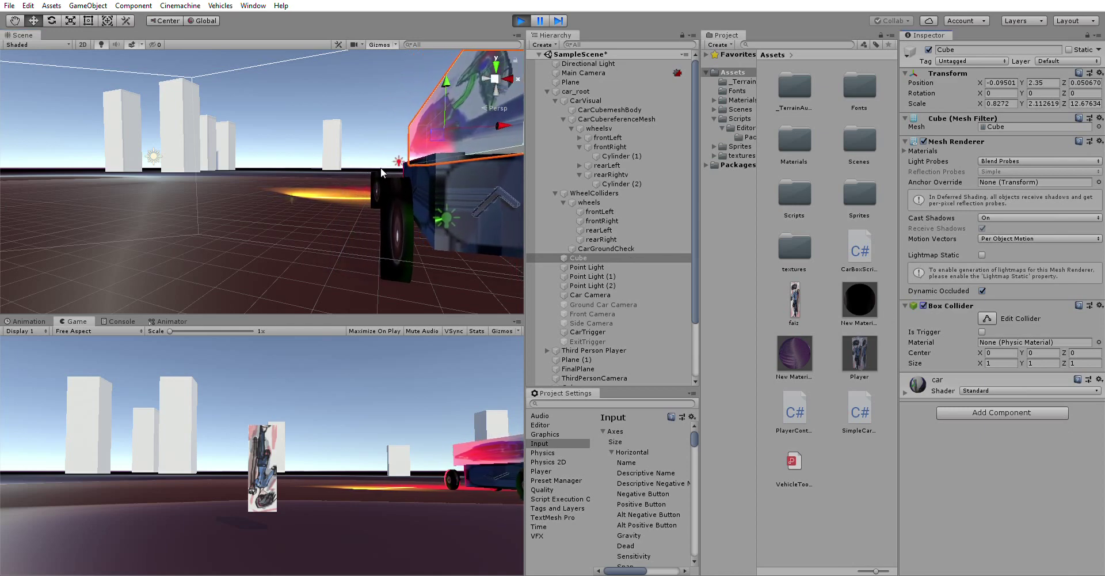
left_click_drag(375, 171, 272, 182, "alt")
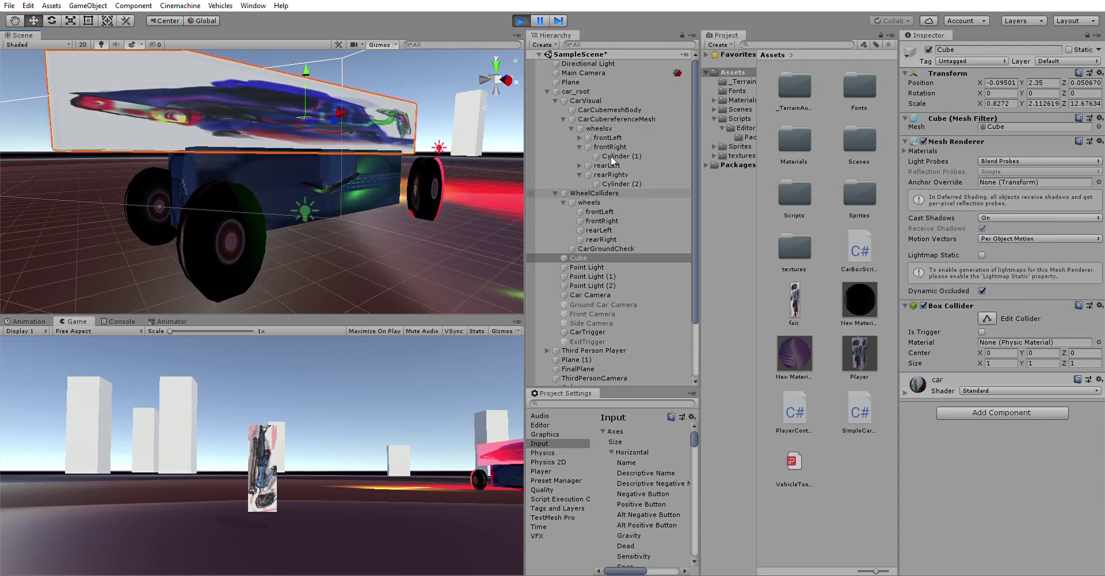
left_click(924, 306)
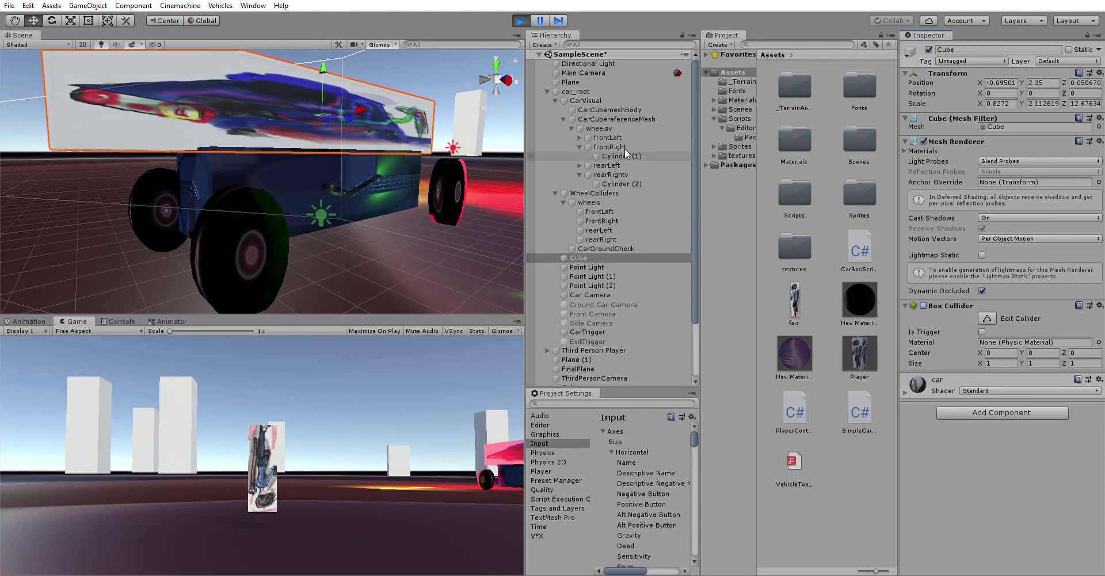
Step: Try a Rigidbody mass of 2950 on car_root during play and examine the car from several angles
left_click(579, 91)
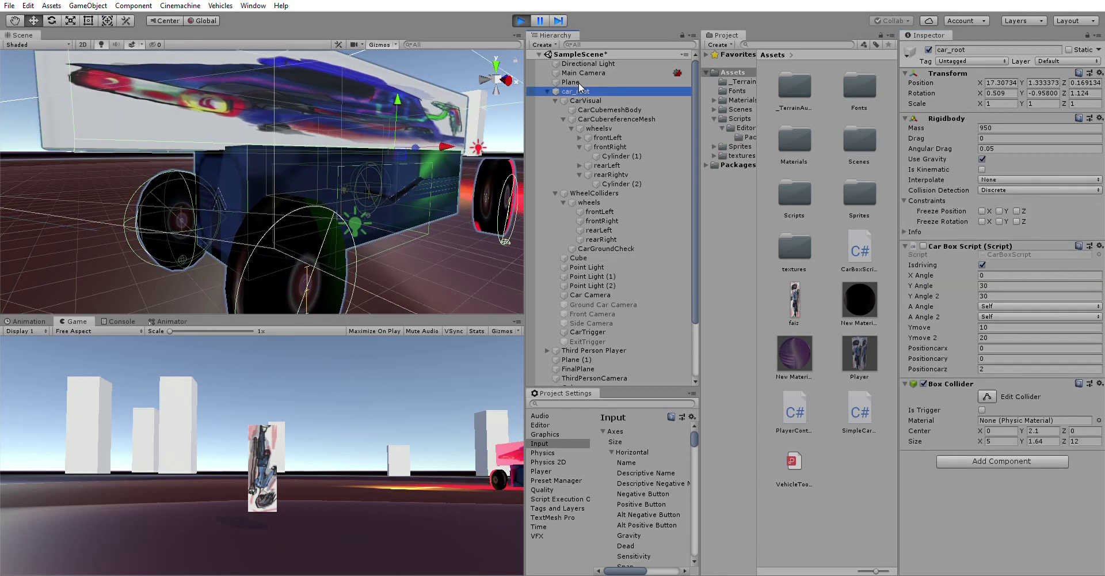
left_click(1012, 126)
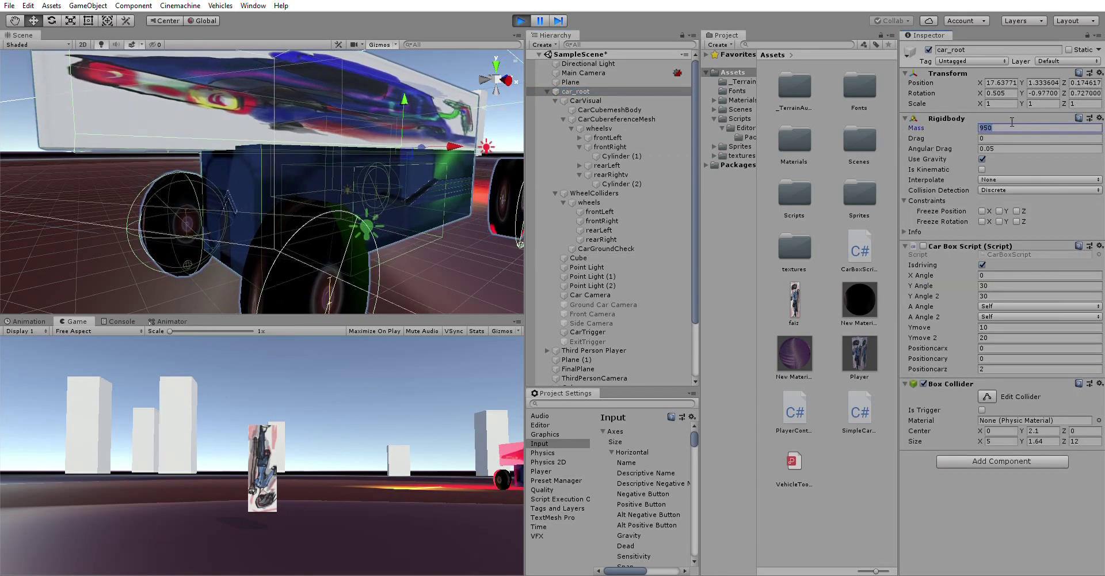
key("Left")
type("2")
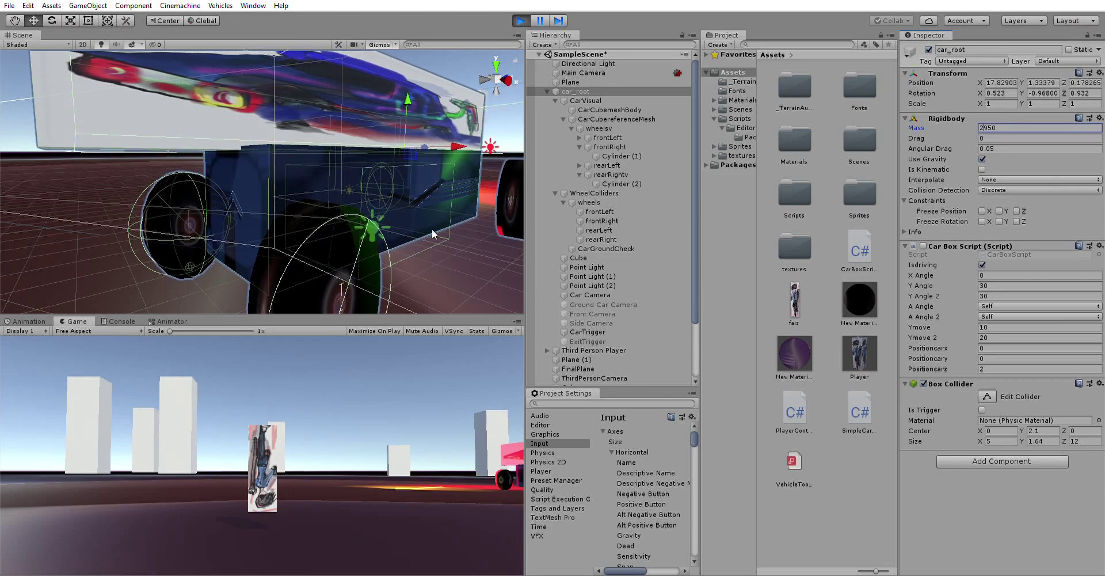
left_click_drag(431, 229, 286, 234, "alt")
key("f")
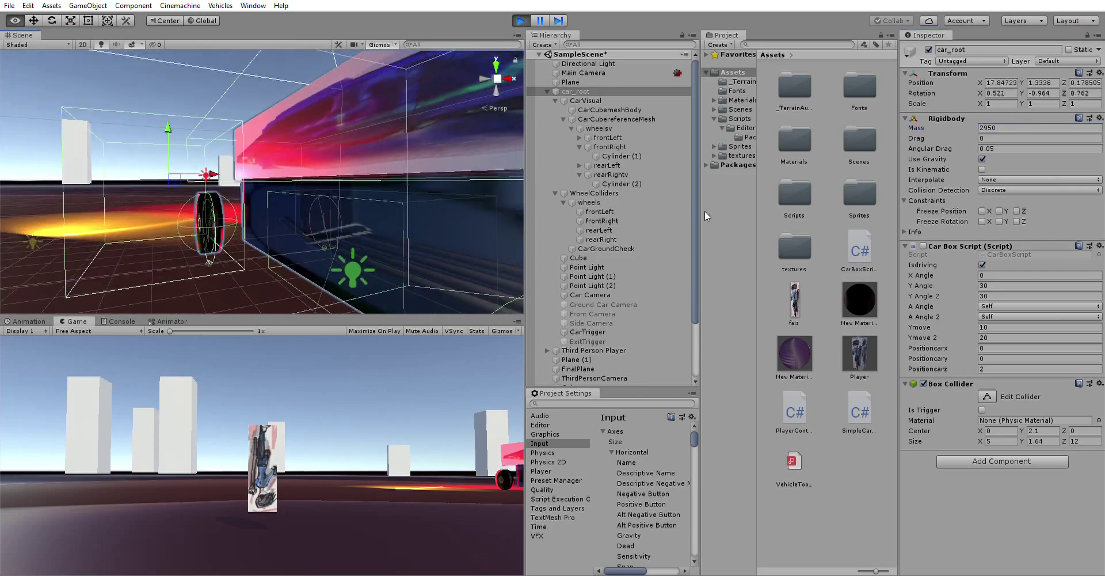
right_click_drag(795, 225, 502, 225)
left_click_drag(502, 225, 416, 213, "alt")
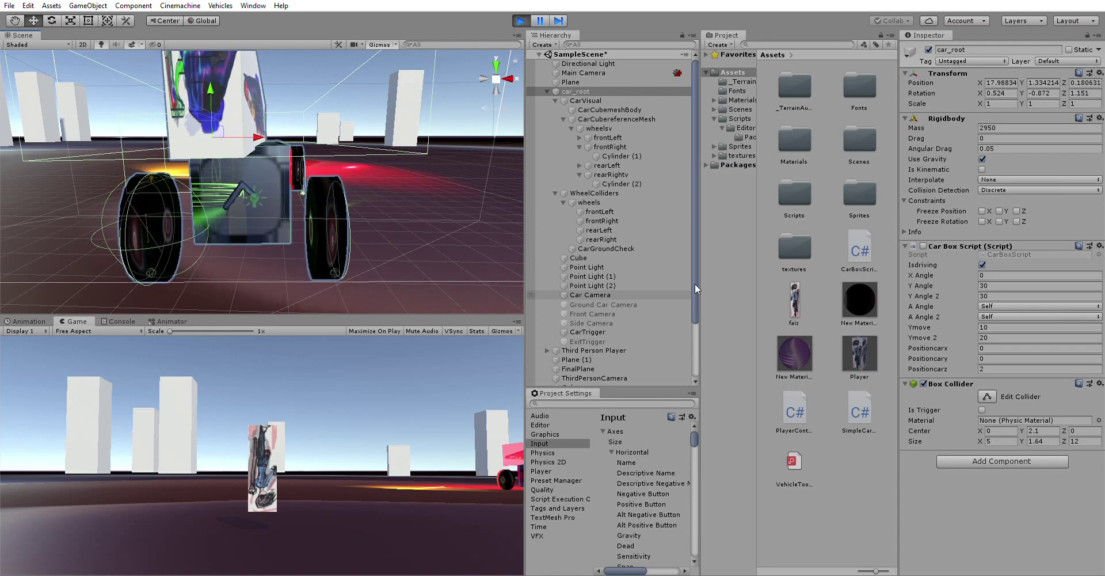
Step: Set the Sideways Friction stiffness of the rearLeft and rearRight wheel colliders to 1 during play and examine the rear wheels
left_click_drag(696, 309, 693, 370)
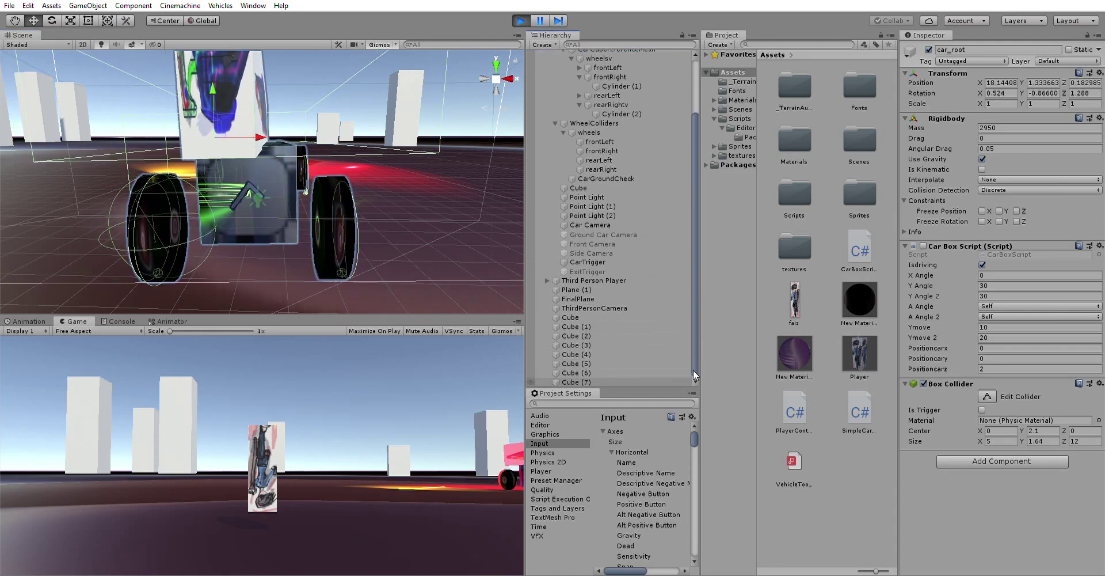
left_click(615, 381)
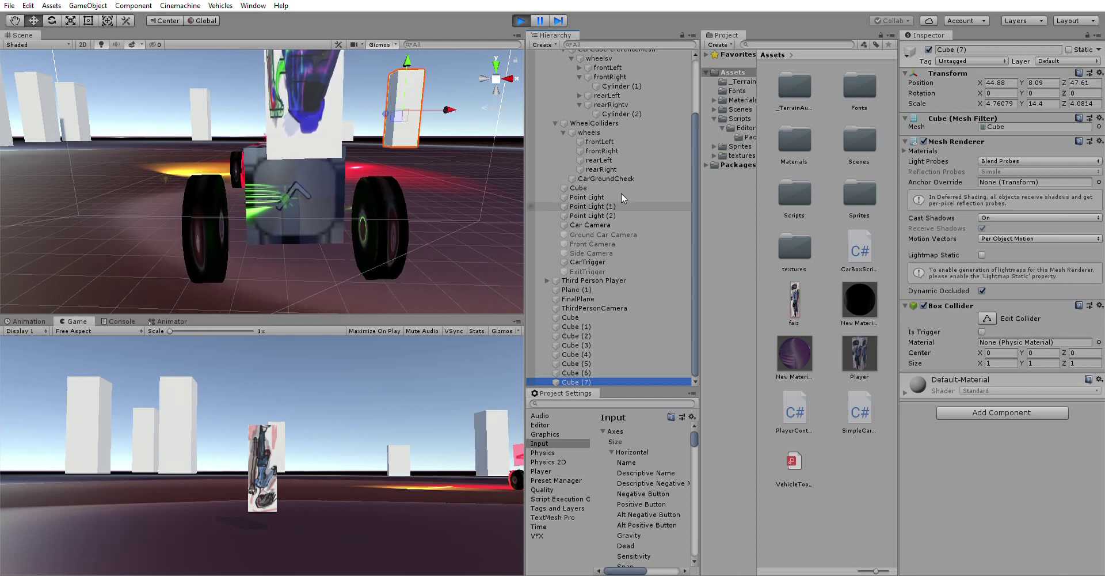
left_click(609, 169)
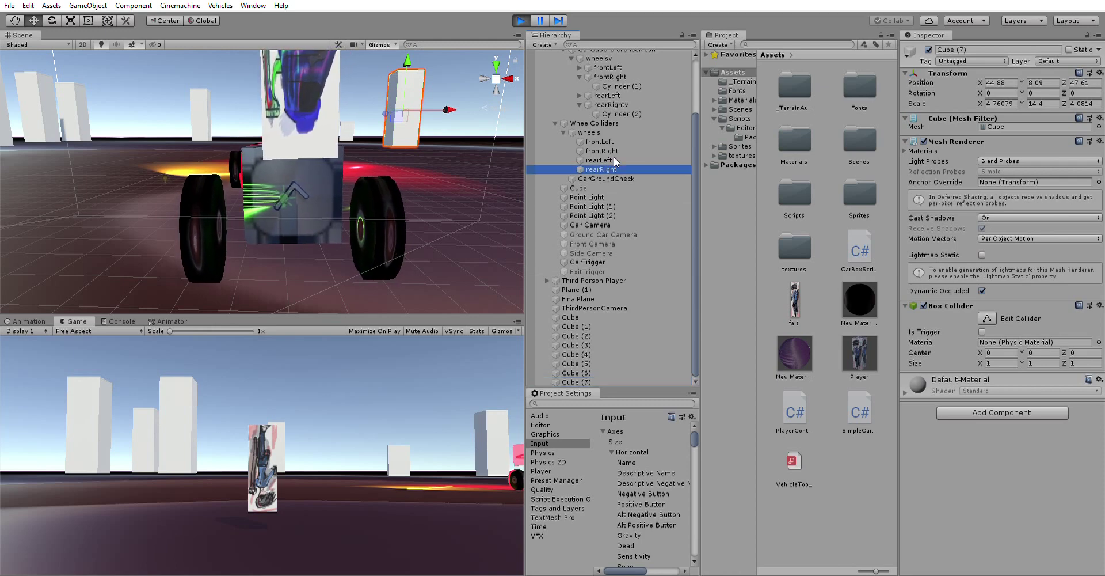
left_click(613, 160, "shift")
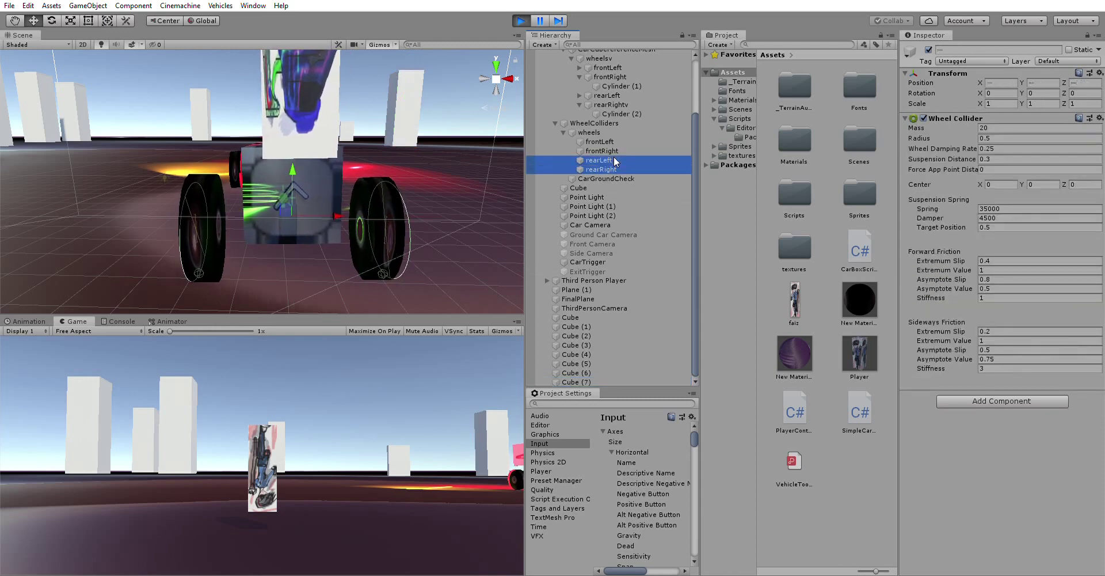
left_click(1012, 366)
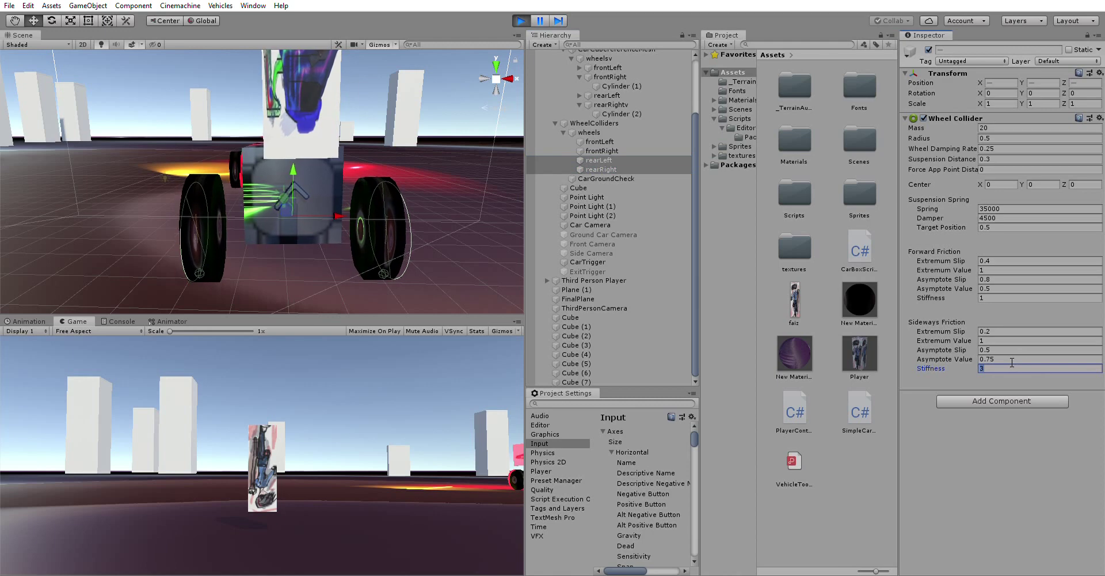
type("1")
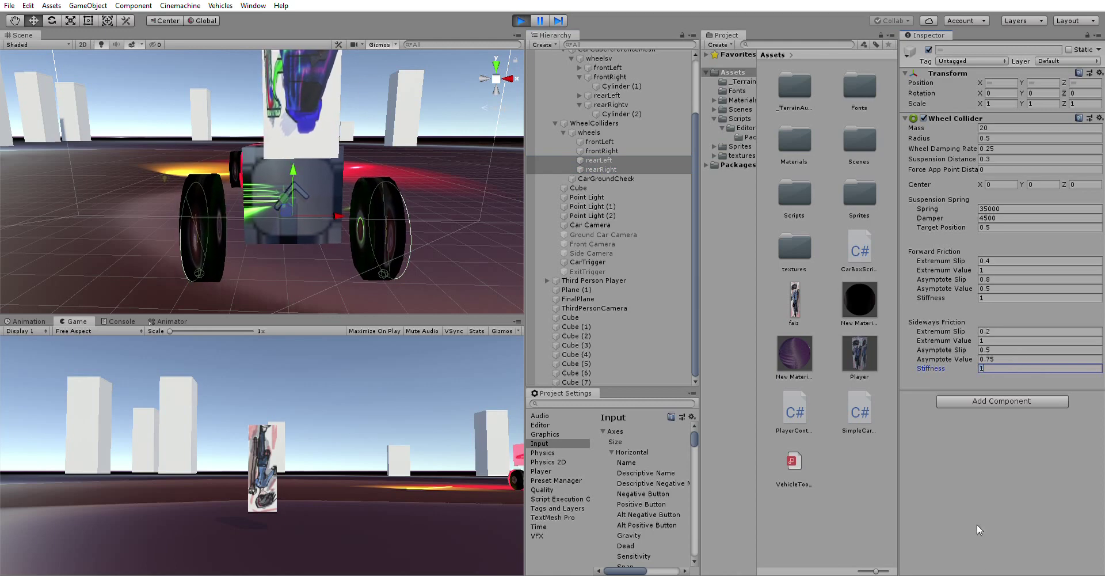
key("Return")
right_click_drag(404, 298, 519, 279)
key("a")
left_click_drag(519, 279, 145, 263, "alt")
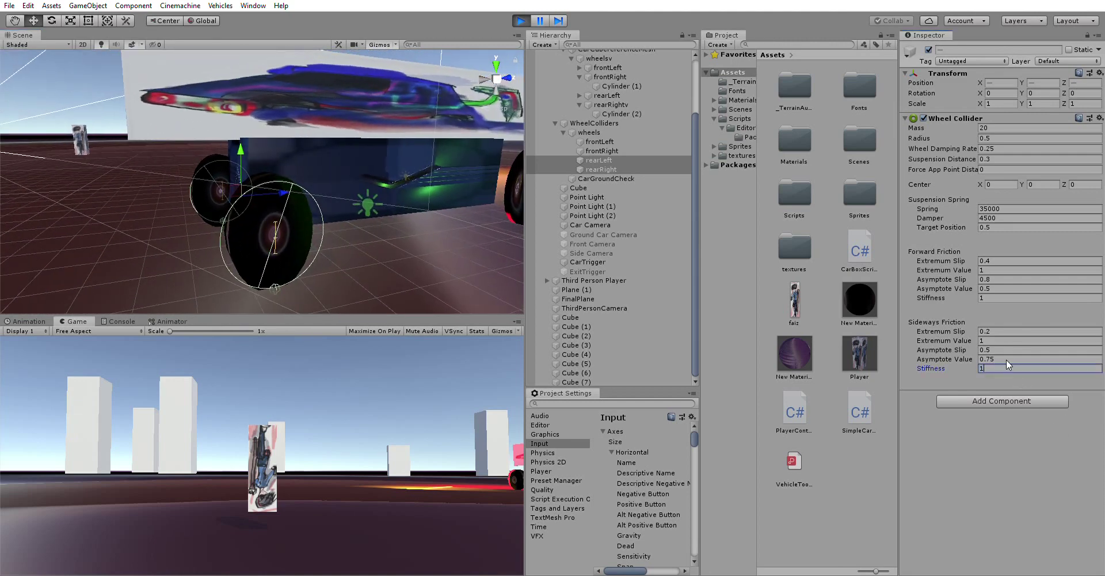
Step: Try a Sideways Friction stiffness of 100 on both rear wheel colliders and observe the car in the scene
type("00")
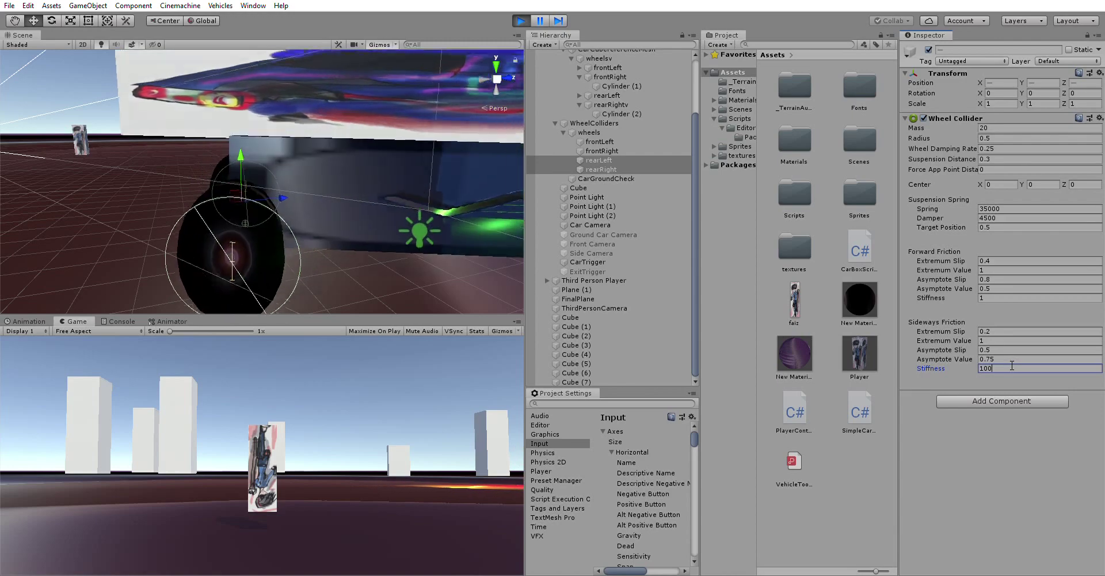
left_click_drag(288, 215, 557, 173, "alt")
right_click_drag(557, 169, 278, 170)
left_click_drag(277, 170, 484, 168, "alt")
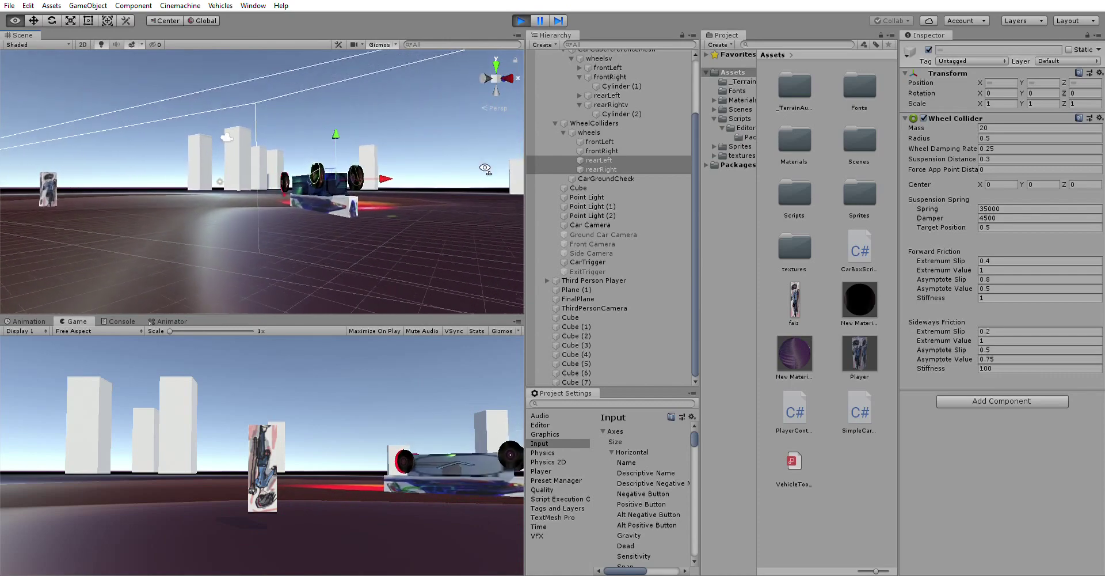
right_click_drag(485, 167, 613, 199)
key("s")
right_click_drag(618, 196, 327, 171)
Step: Try a Sideways Friction stiffness of 1.12 on the rear wheel colliders, restart the game briefly and stop it
left_click(1013, 366)
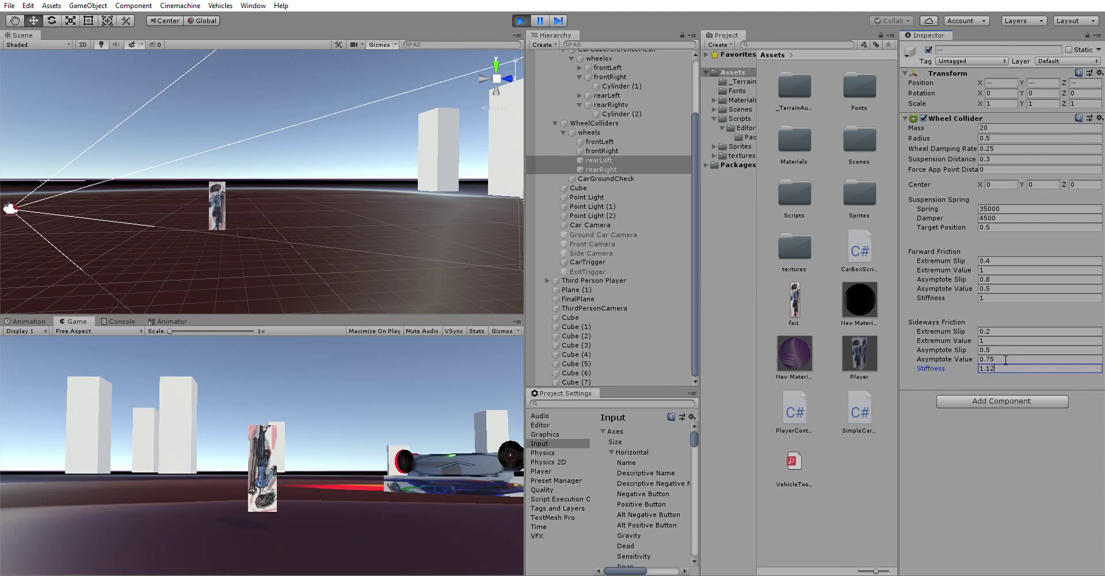
left_click(517, 12)
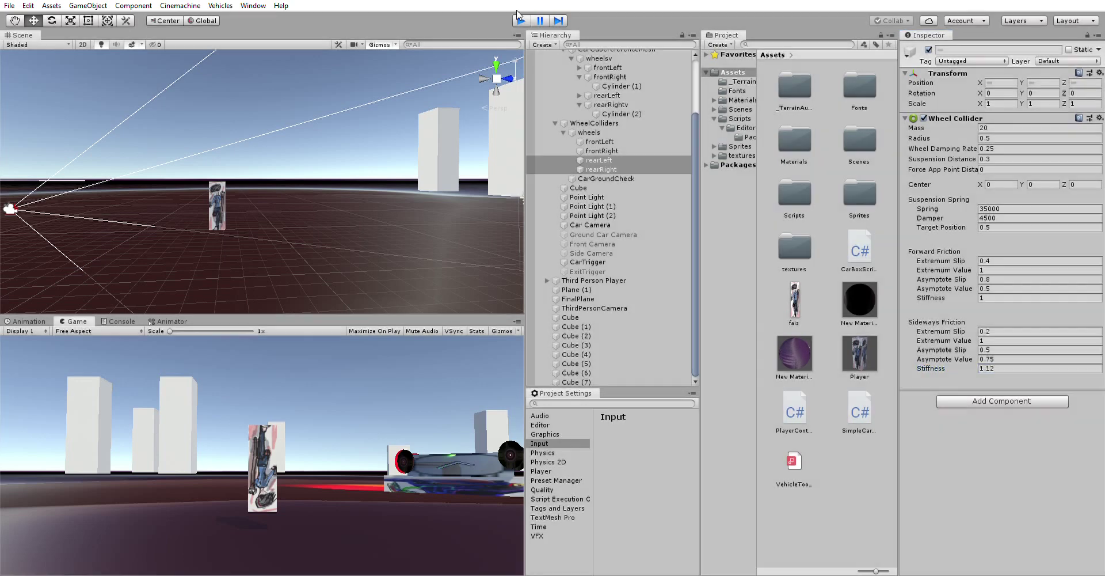
left_click(517, 13)
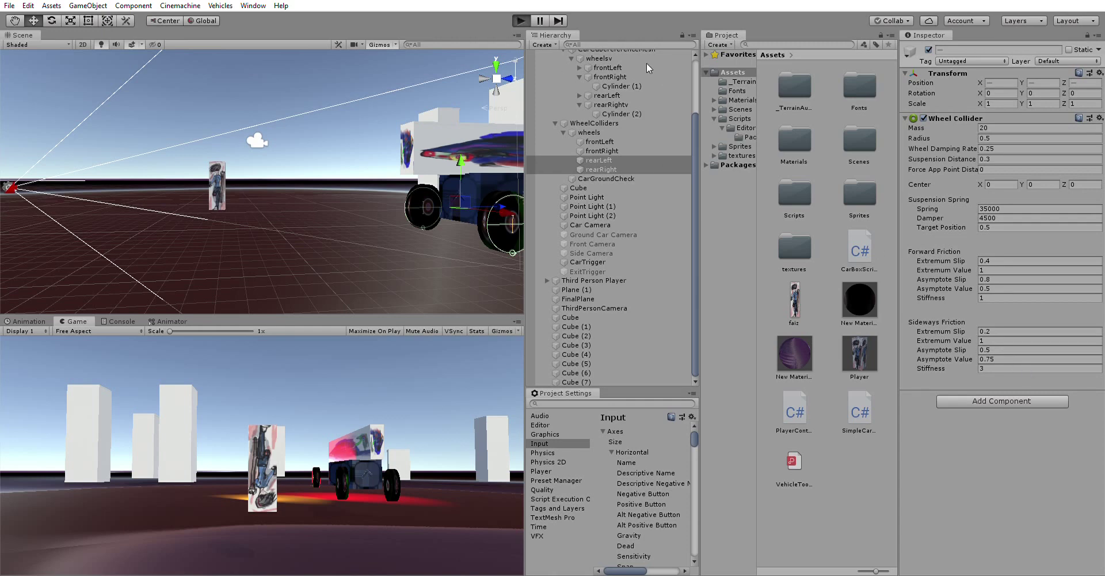
left_click(517, 13)
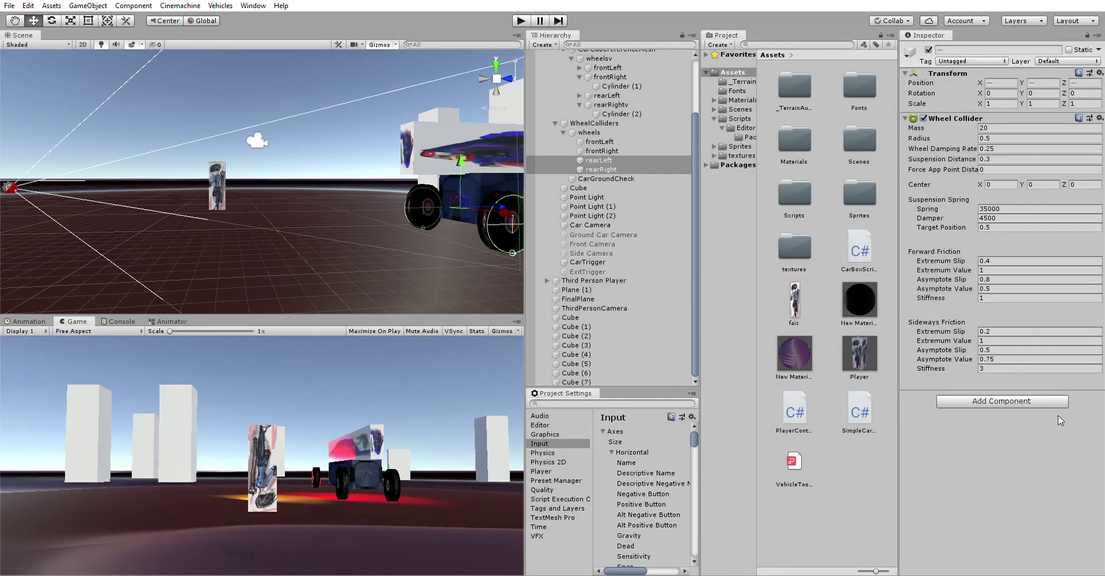
Step: Set the rear wheel colliders' Sideways Friction stiffness to 2 outside play mode, run the game and view the car
left_click(992, 367)
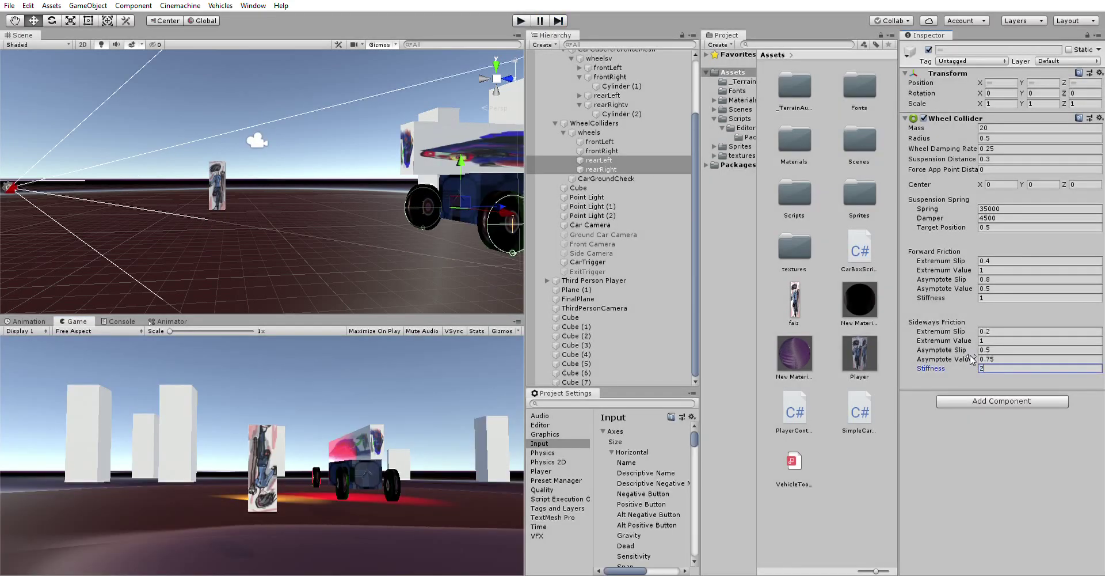
left_click(519, 20)
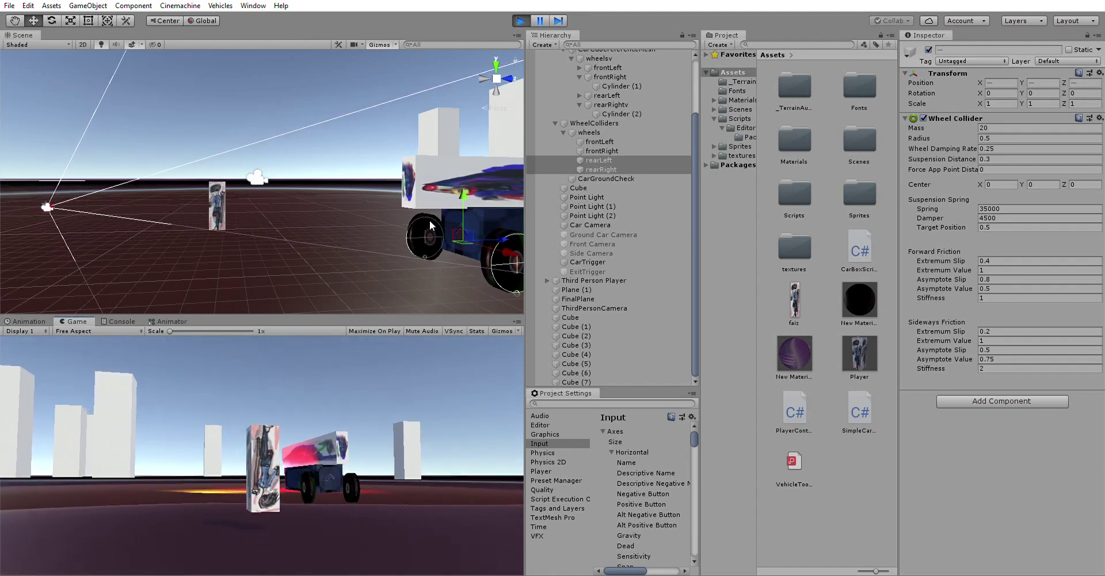
right_click_drag(430, 225, 557, 257)
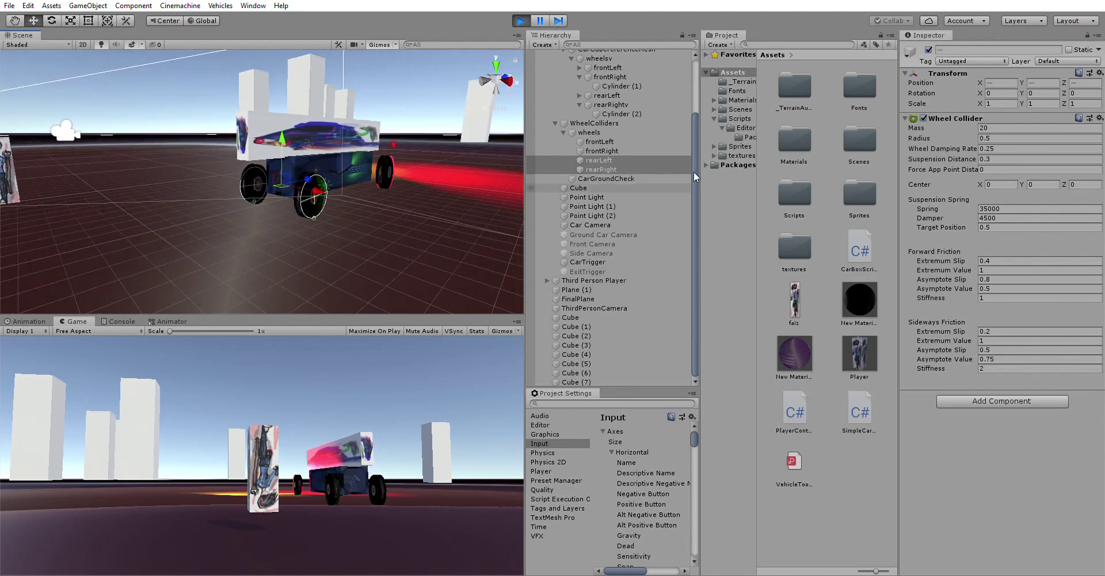
Step: Try a Sideways Friction stiffness of 2 on the frontLeft and frontRight wheel colliders and return it to 1
left_click(642, 148)
left_click(634, 140, "ctrl")
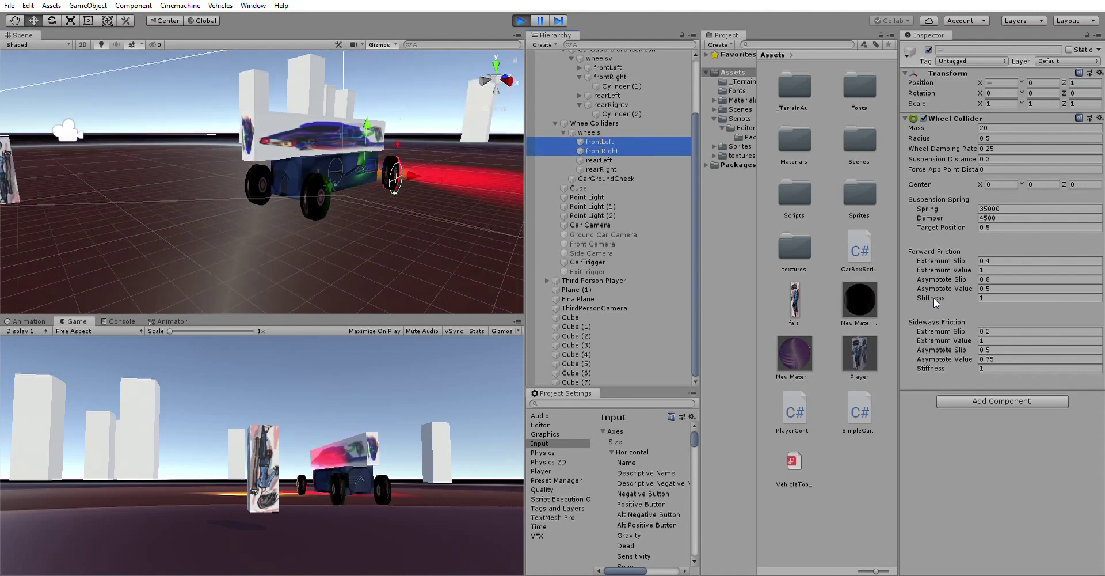
left_click(981, 368)
type("2")
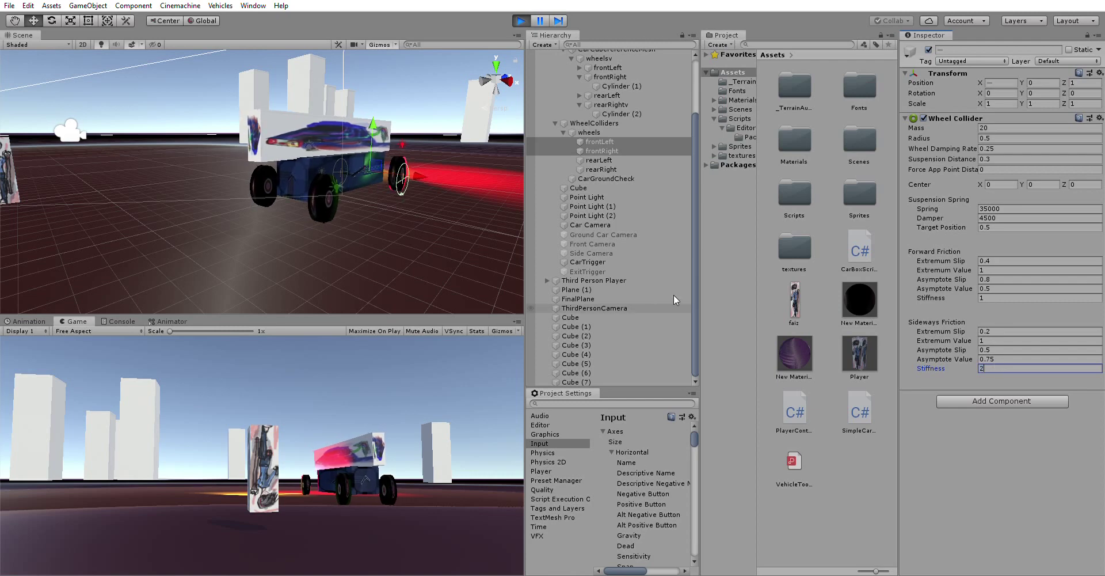
left_click(966, 473)
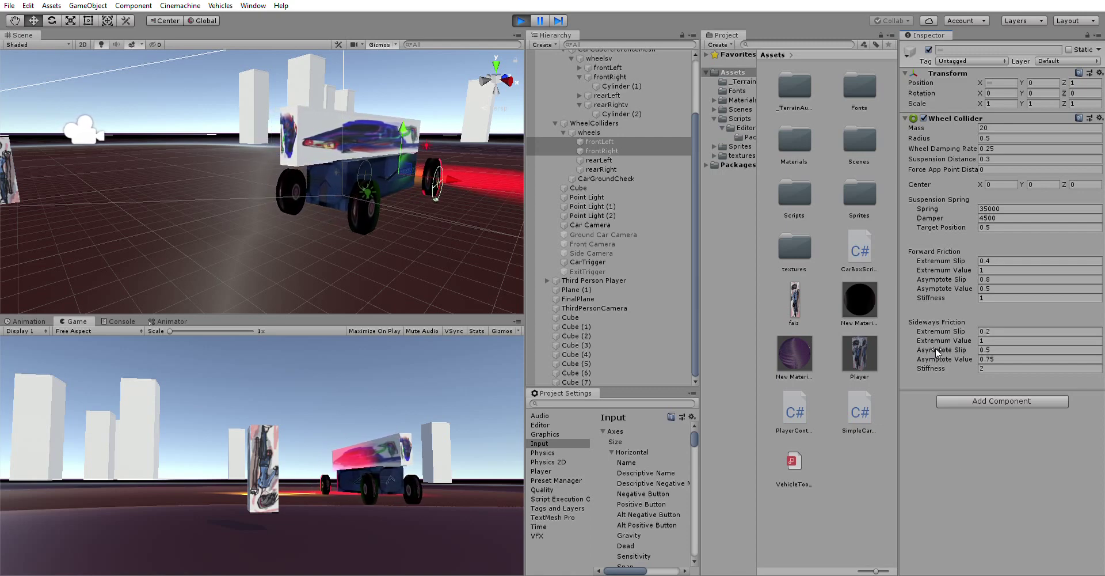
left_click(986, 368)
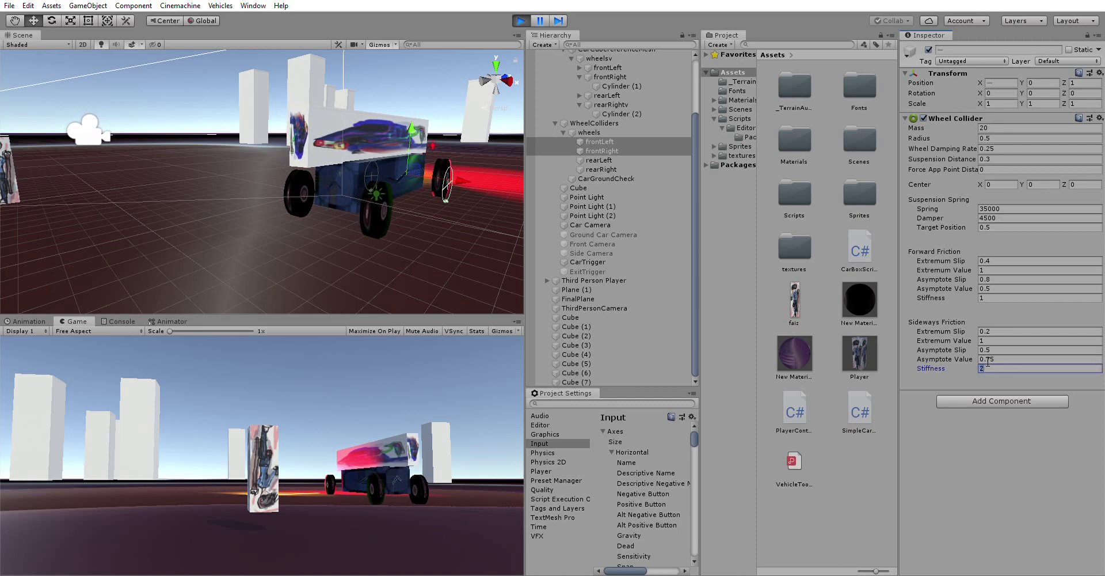
type("1")
key("Return")
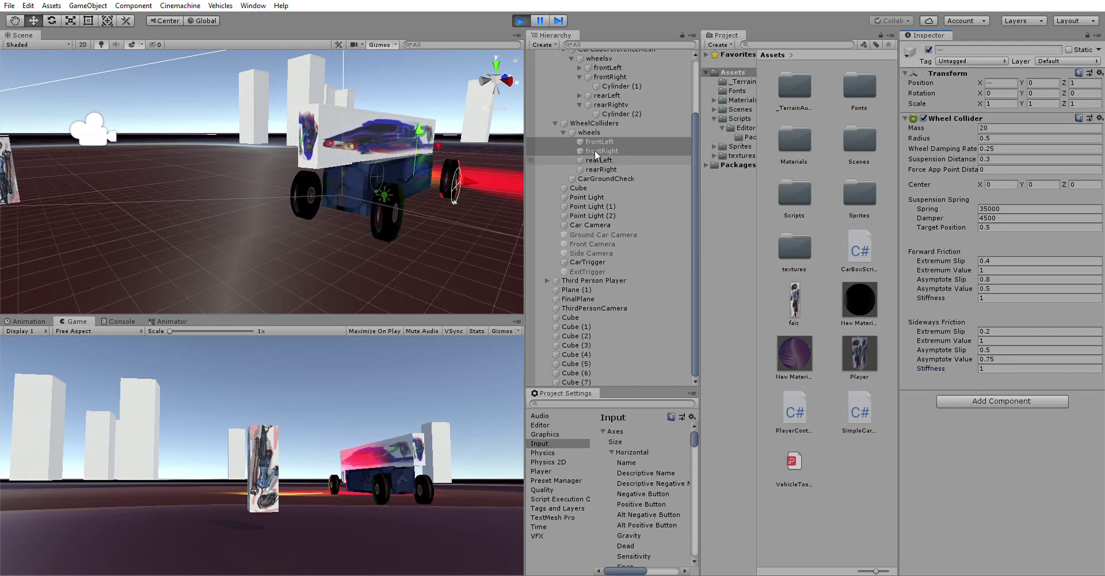
Step: Set the Sideways Friction stiffness of the rearLeft and rearRight wheel colliders to 1 while the game runs
left_click(599, 160)
left_click(601, 169, "shift")
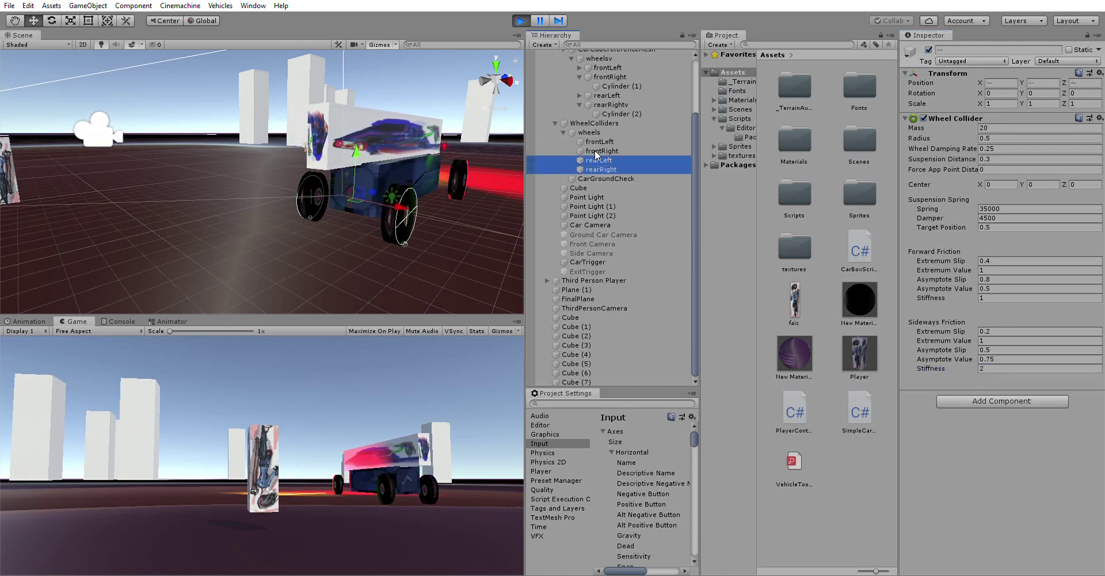
left_click(1032, 364)
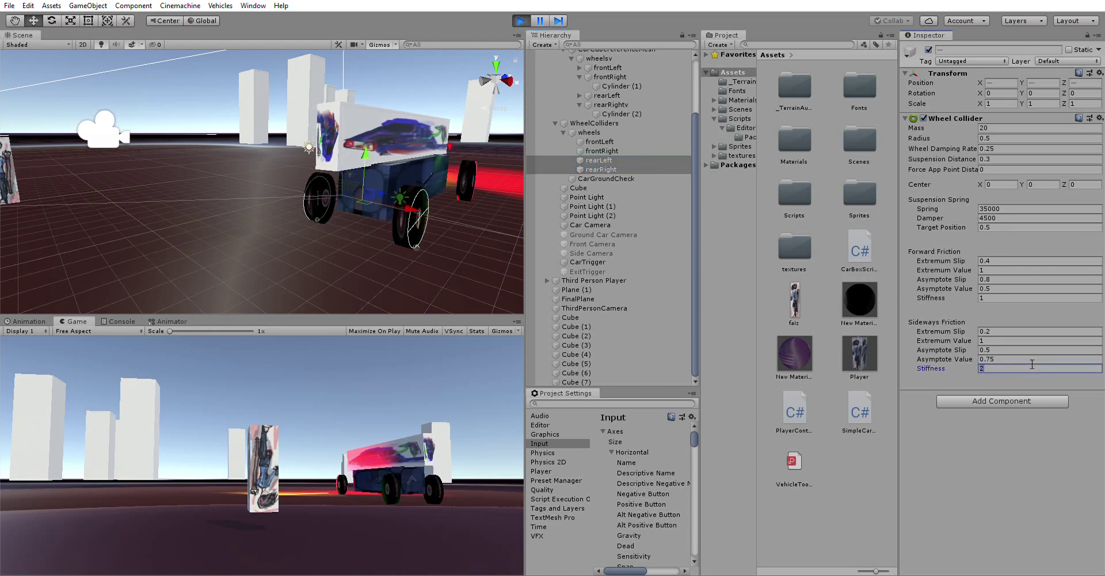
type("1")
key("Return")
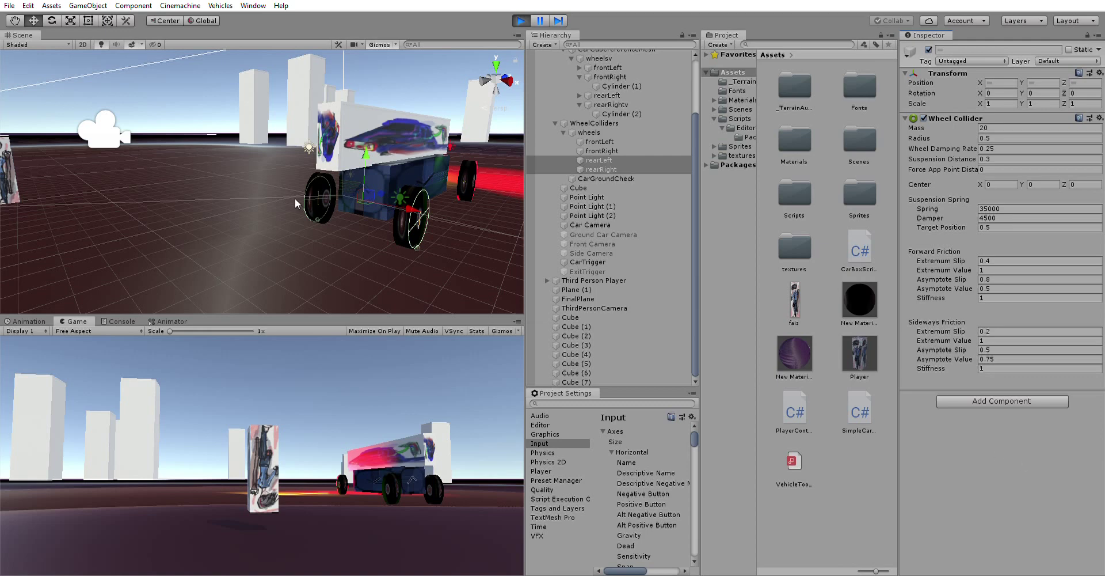
Step: Examine the car up close in the scene and enable Maximize On Play for the game view
right_click_drag(295, 203, 665, 160)
key("w")
key("s")
key("w")
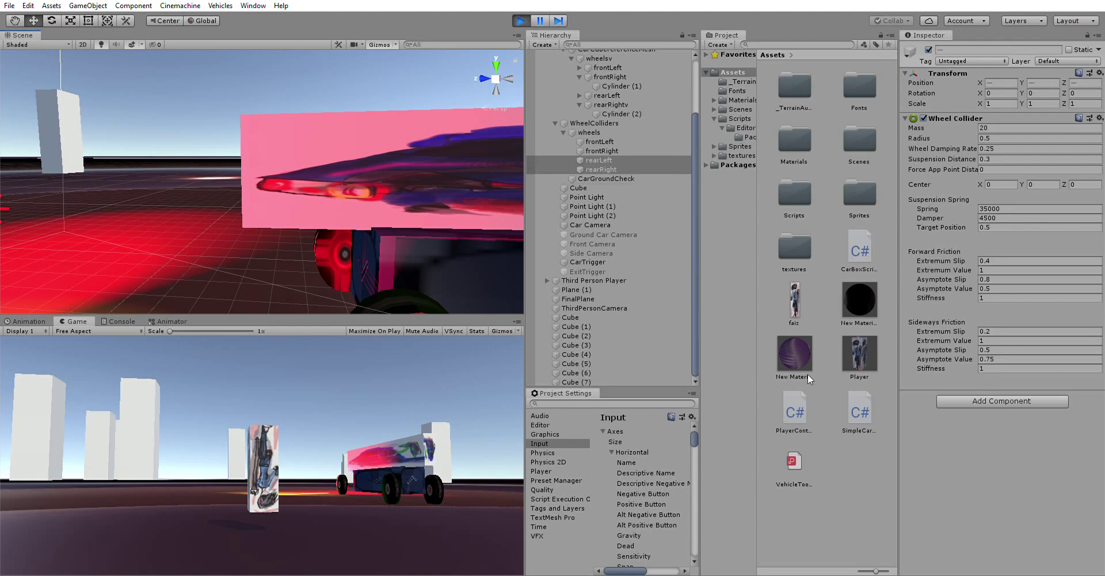
left_click(696, 344)
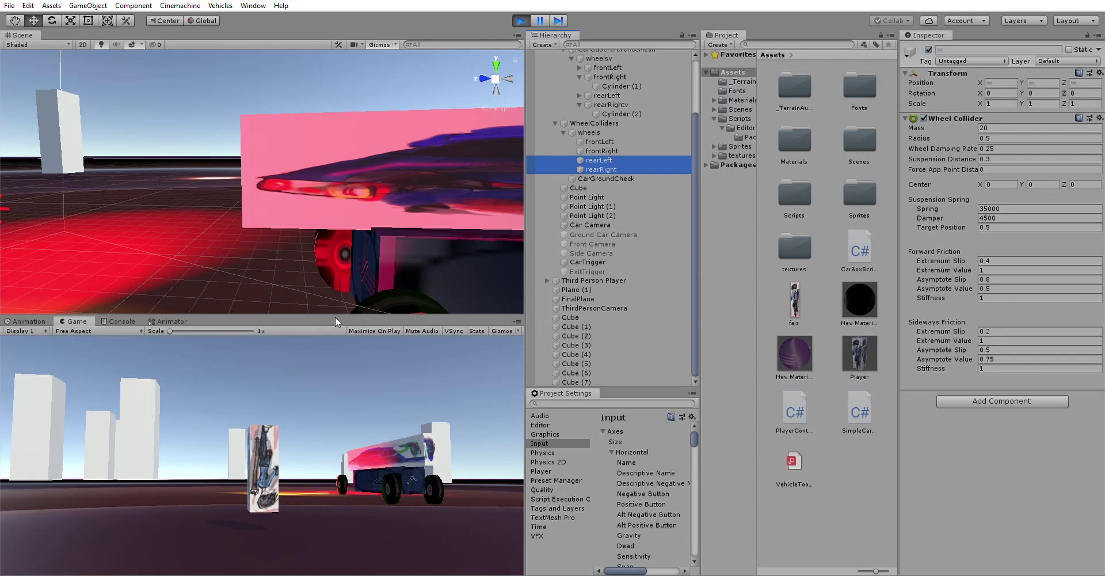
left_click(358, 328)
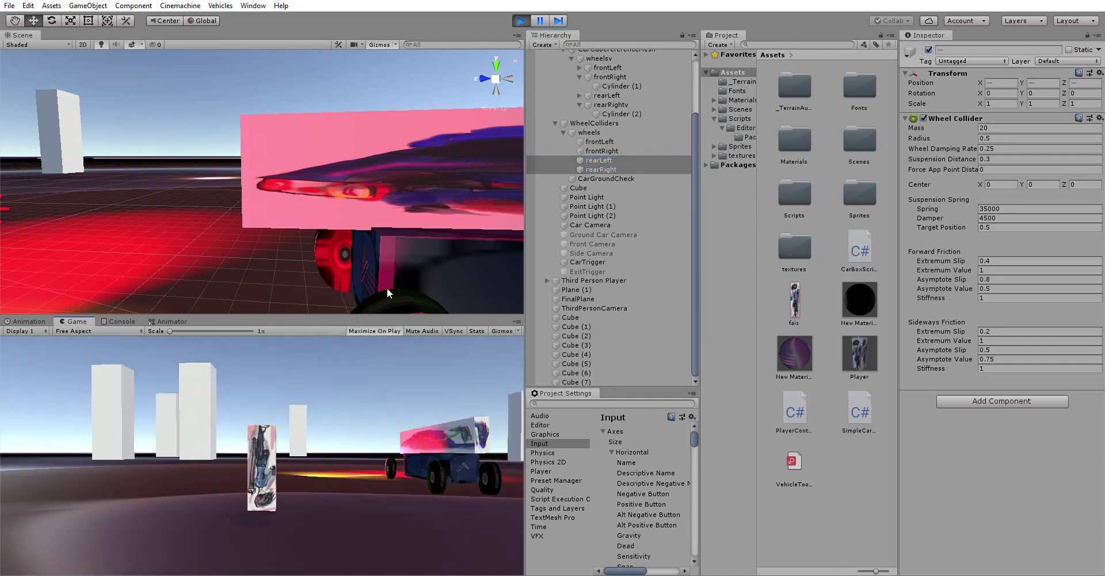
Step: Stop the game and set the rear wheel colliders' Sideways Friction stiffness to 1 and suspension Spring to 25000
left_click(520, 21)
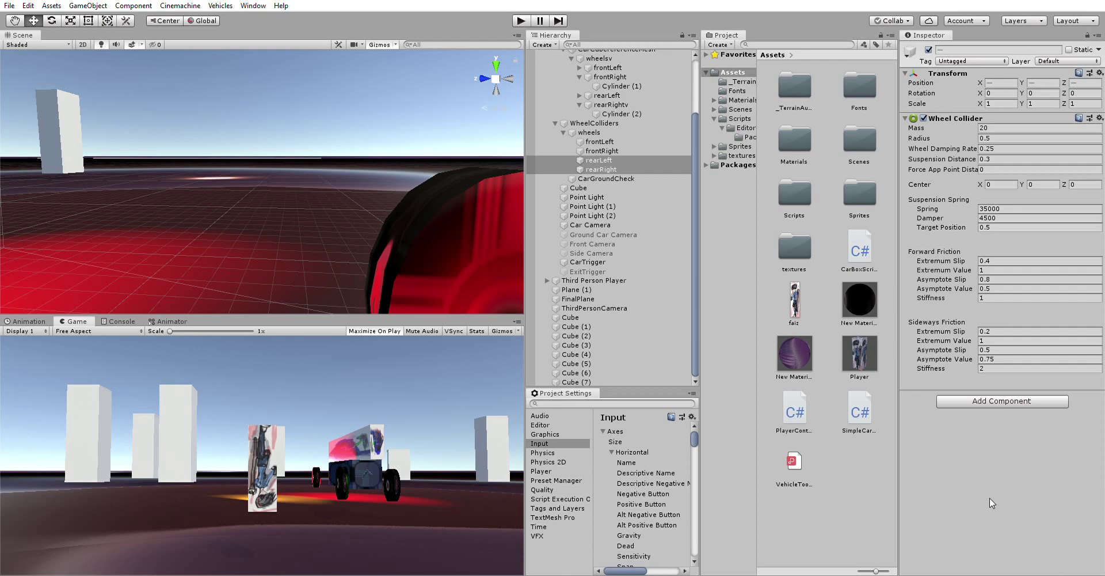
left_click(996, 365)
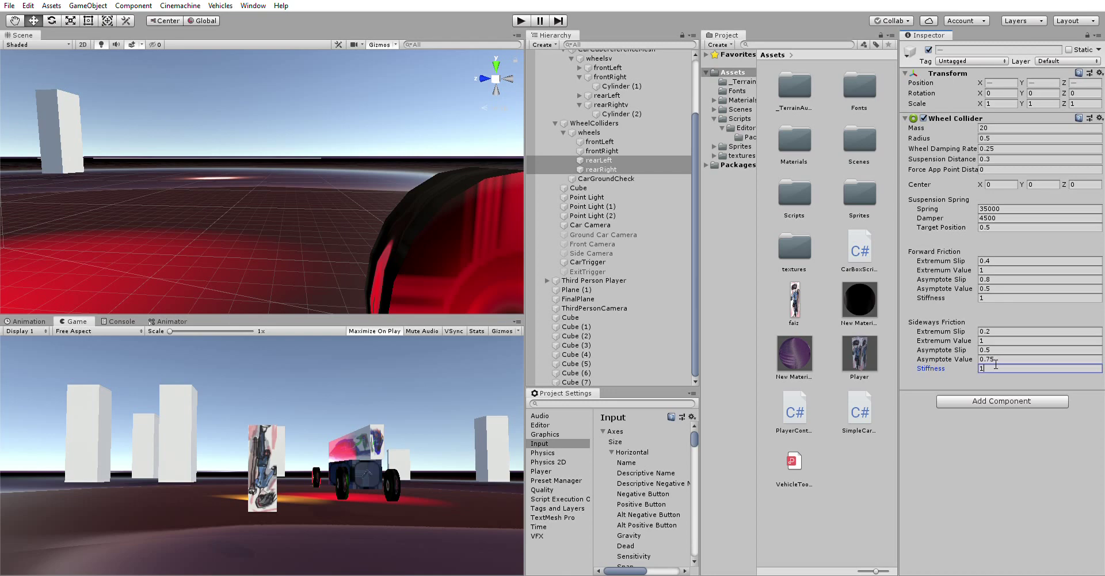
left_click(986, 208)
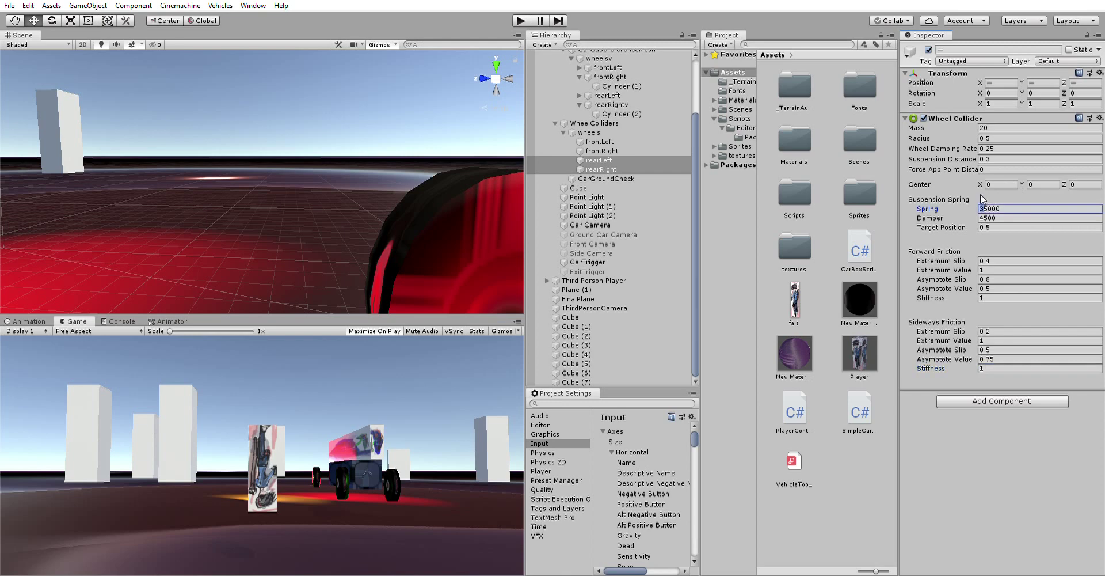
type("2")
left_click(1014, 443)
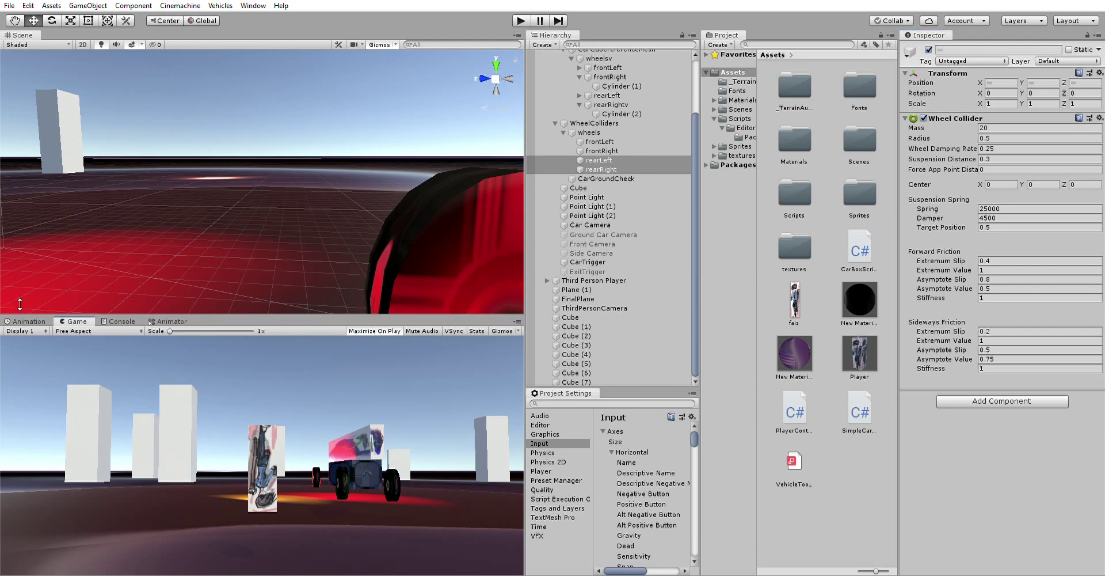
Step: Enlarge the game view and playtest the scene by walking the player up to the parked car, ending play mode
left_click_drag(80, 309, 82, 287)
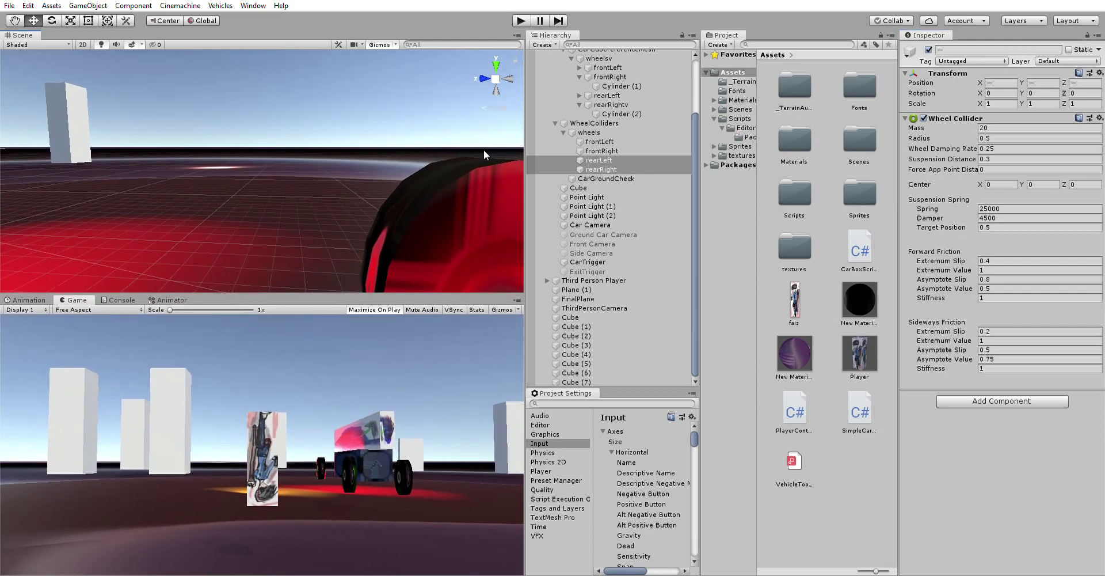
left_click(521, 21)
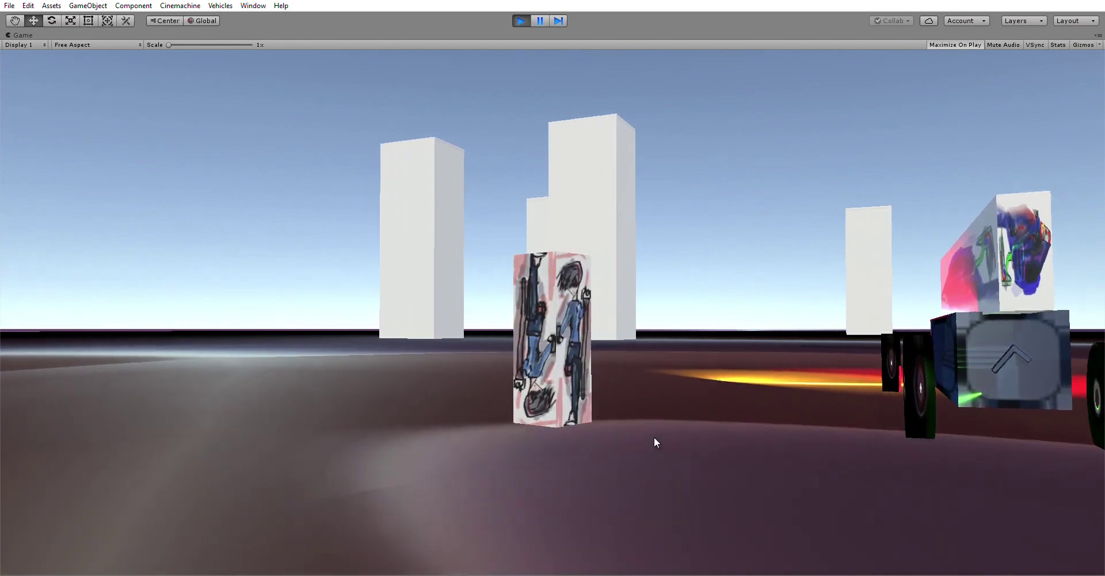
key("w")
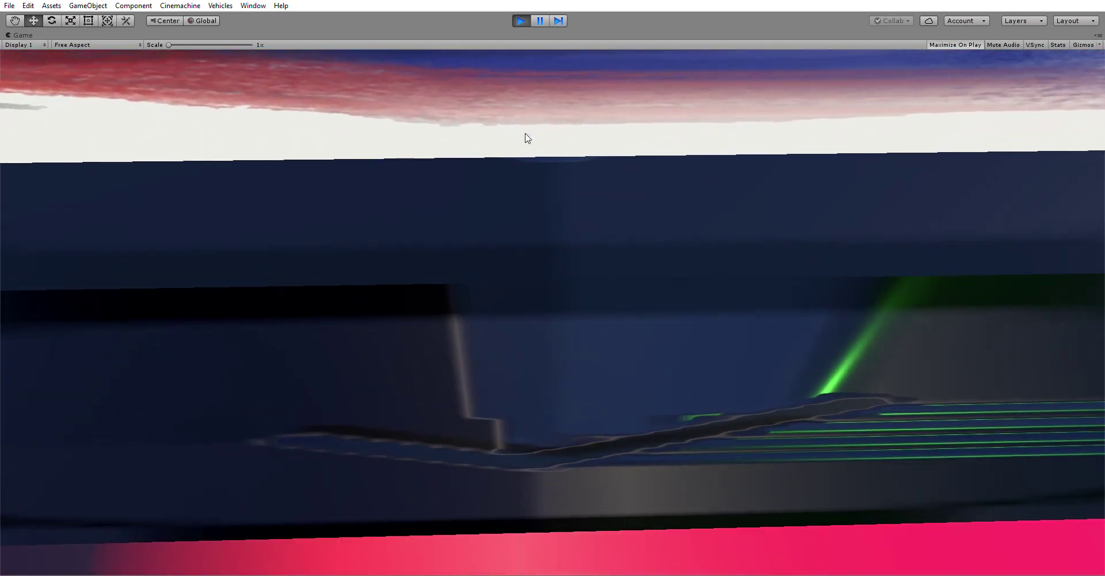
key("ctrl+p")
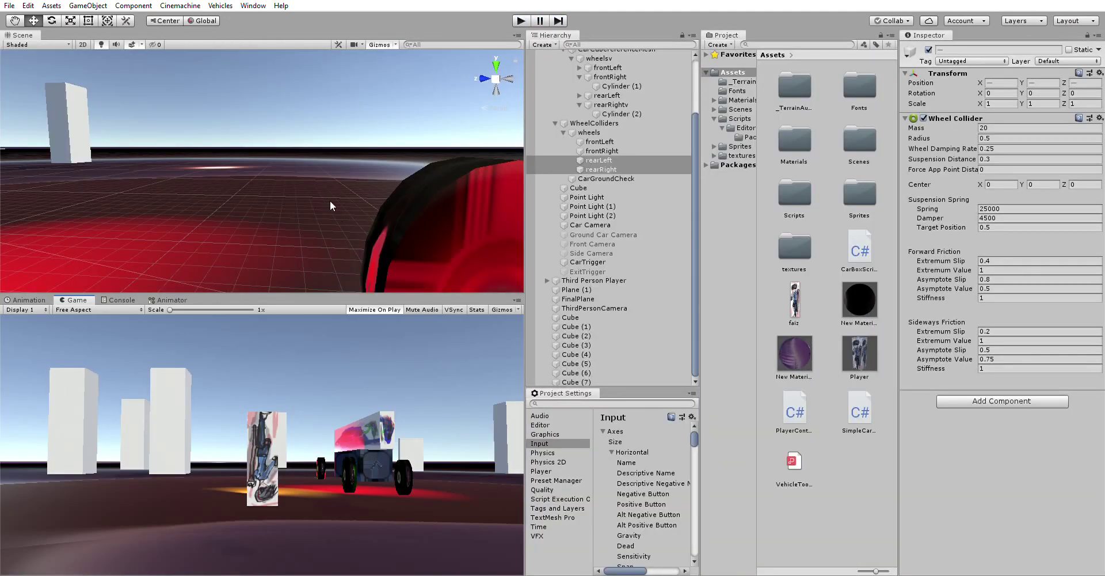
Step: Examine the black ground plane and survey the surrounding ground surfaces in the scene
left_click(330, 204)
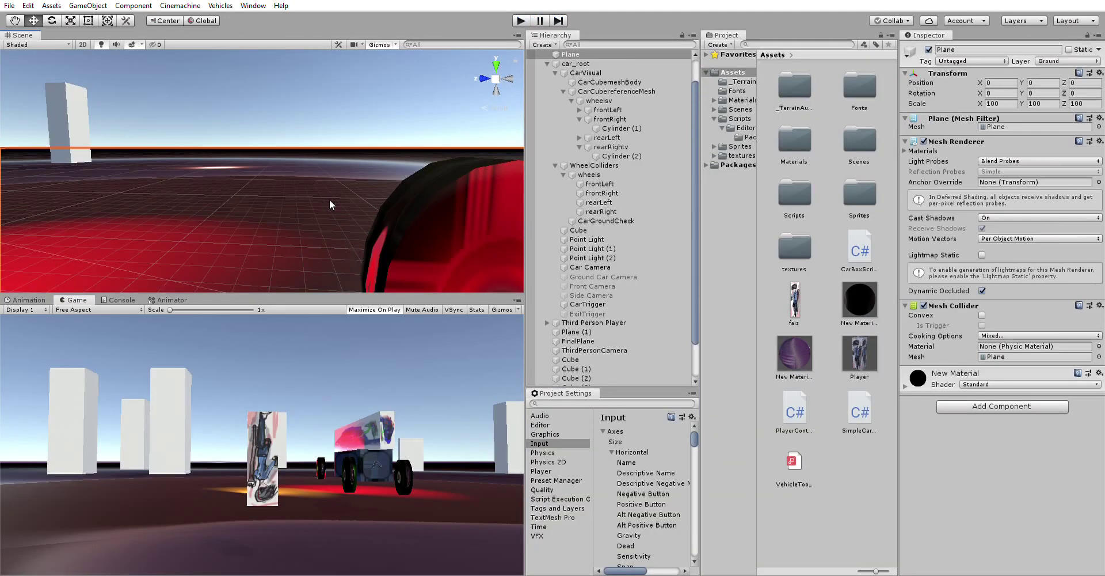
left_click(298, 110)
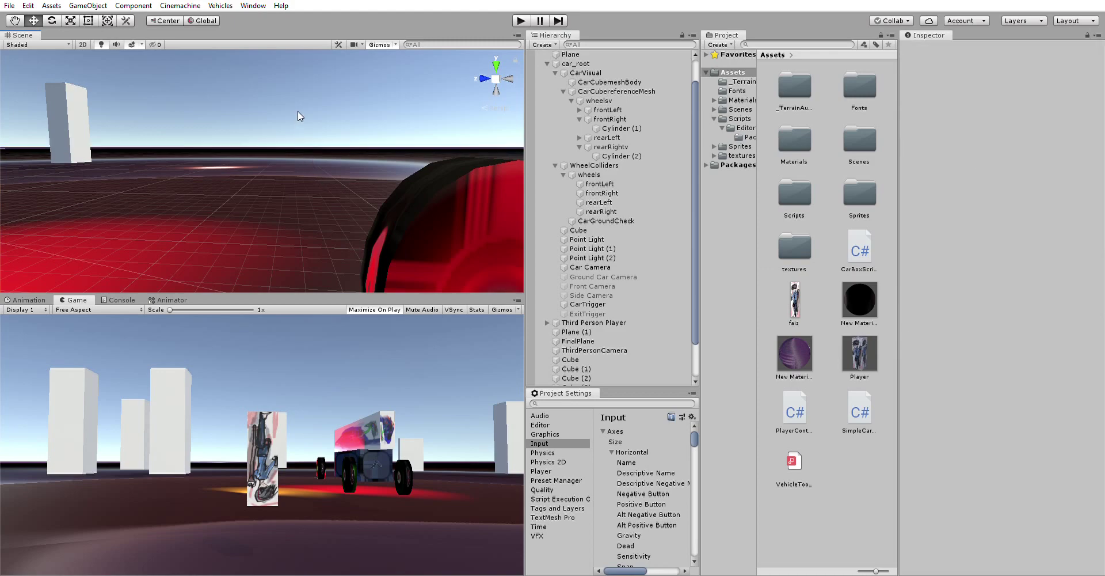
right_click_drag(298, 110, 589, 124)
left_click_drag(590, 129, 830, 60, "alt")
right_click_drag(830, 60, 593, 83)
key("w")
key("w")
left_click_drag(594, 86, 421, 151, "alt")
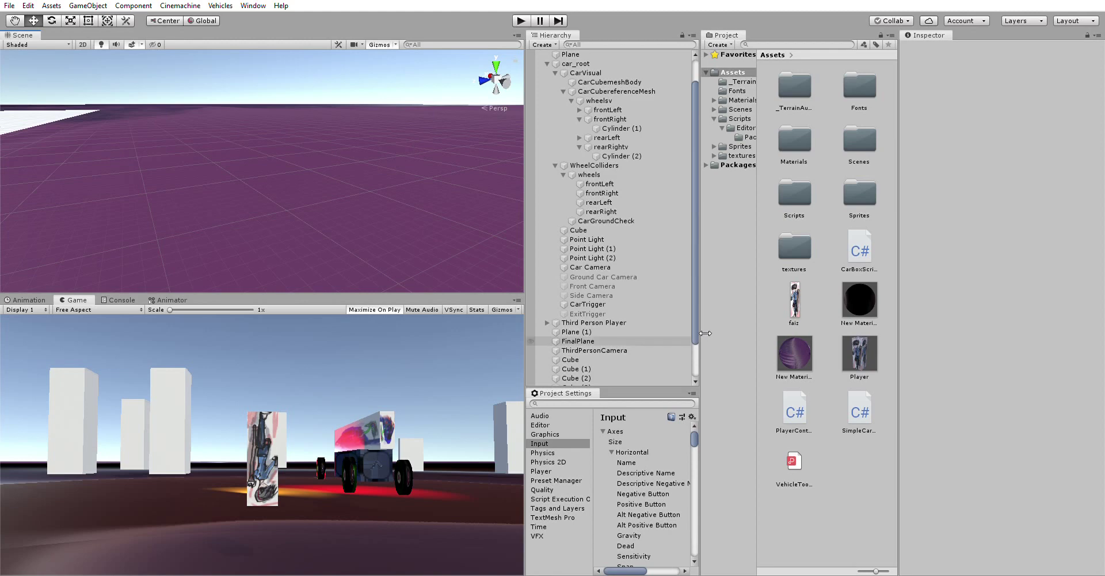
Step: Delete the scene objects Cube (1) through Cube (7), keeping the first Cube and the ThirdPersonCamera
left_click_drag(696, 326, 692, 364)
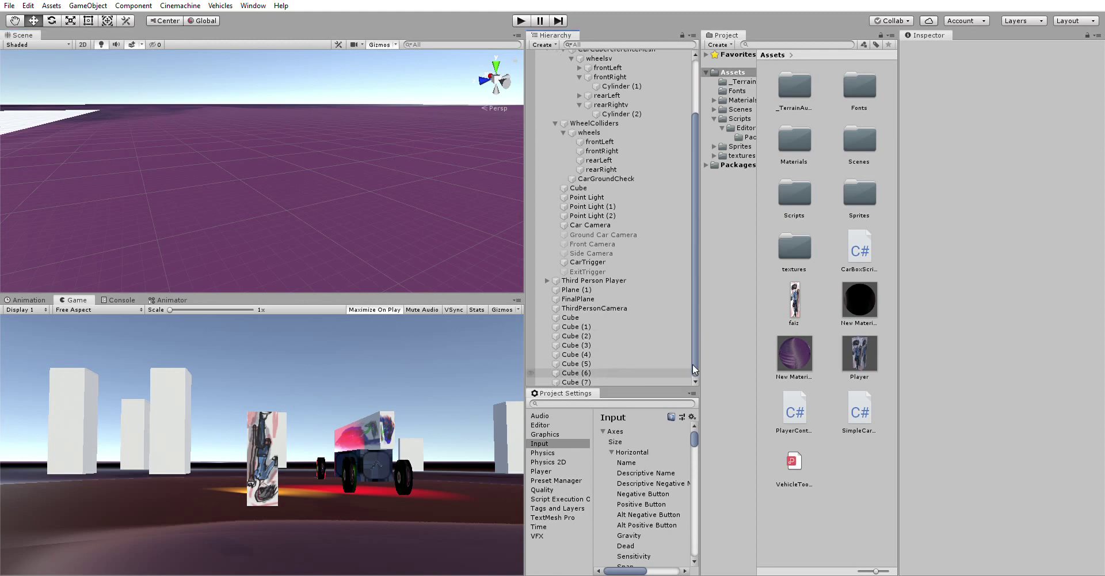
left_click(644, 323)
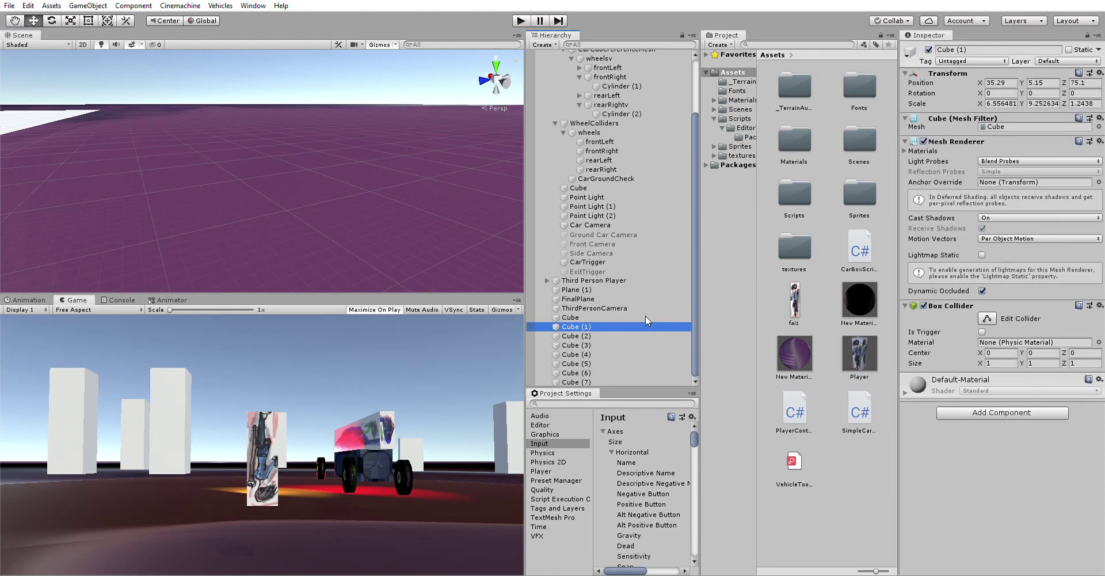
key("shift+Up")
key("shift+Down")
key("shift+Down")
key("shift+Down")
key("shift+Down")
key("shift+Down")
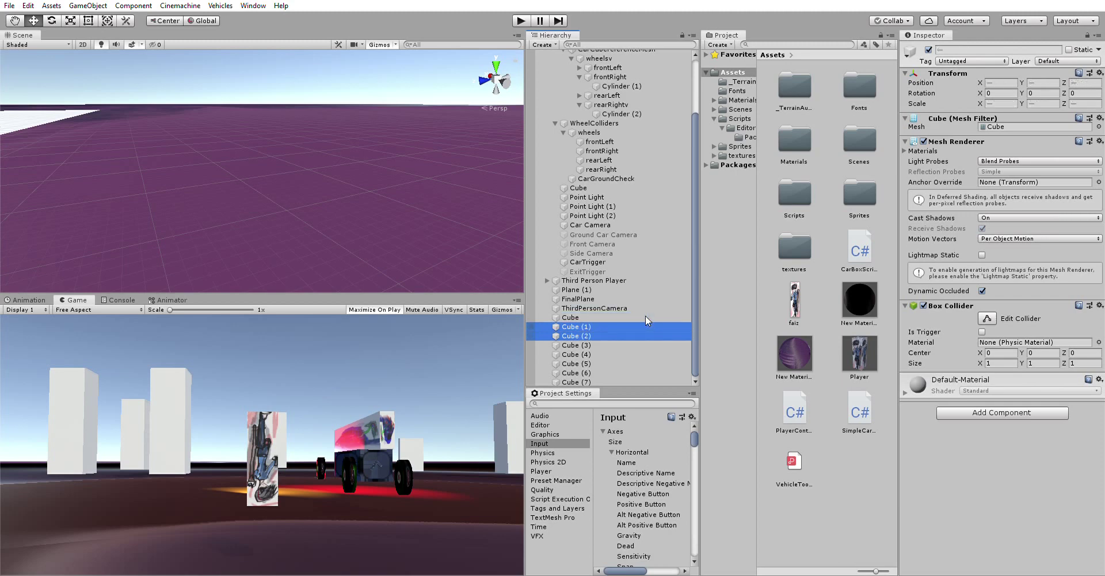
key("shift+Down")
key("shift+Down")
key("Delete")
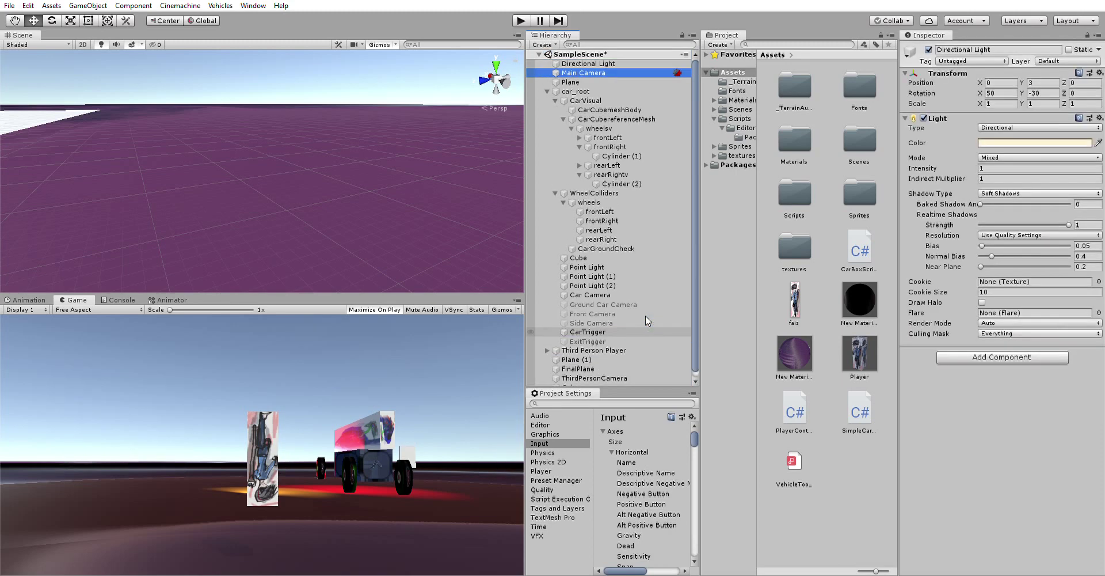
Step: Rename the Plane object with the 100 × 100 × 100 scale to BasePlane
key("Down")
key("Down")
key("Down")
key("Down")
key("Down")
key("Down")
key("Down")
key("Down")
key("Down")
key("Down")
key("Down")
key("Down")
key("Down")
key("Down")
key("Down")
key("Down")
key("Down")
key("Down")
key("Down")
key("Down")
key("Down")
key("Down")
key("Down")
key("Down")
key("Down")
key("Down")
key("Down")
key("Down")
key("Down")
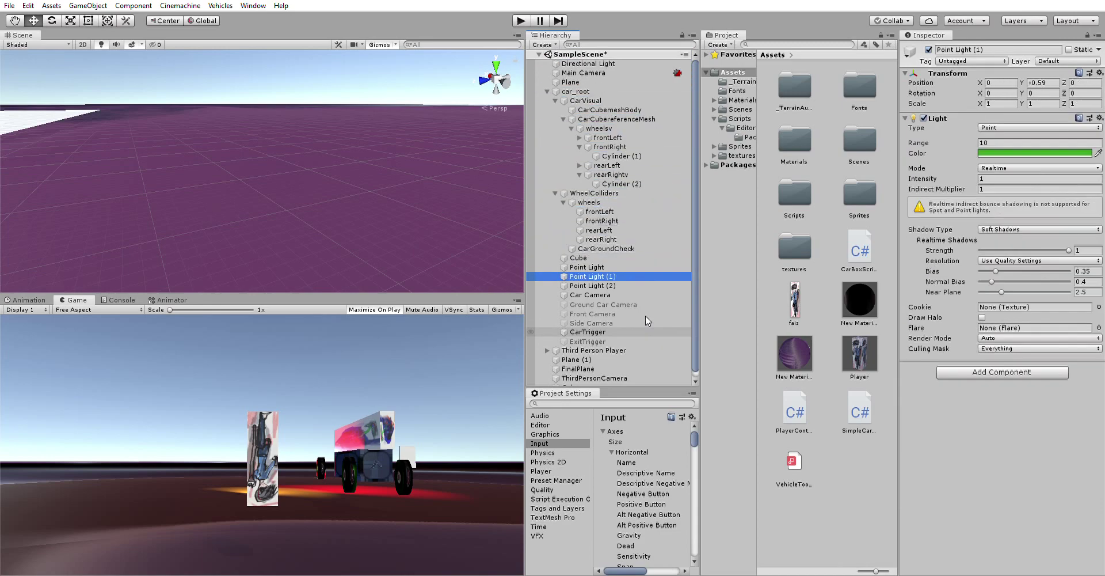
key("Up")
key("Up")
key("Up")
key("Up")
key("Up")
key("Up")
key("Up")
key("Up")
key("Up")
key("Up")
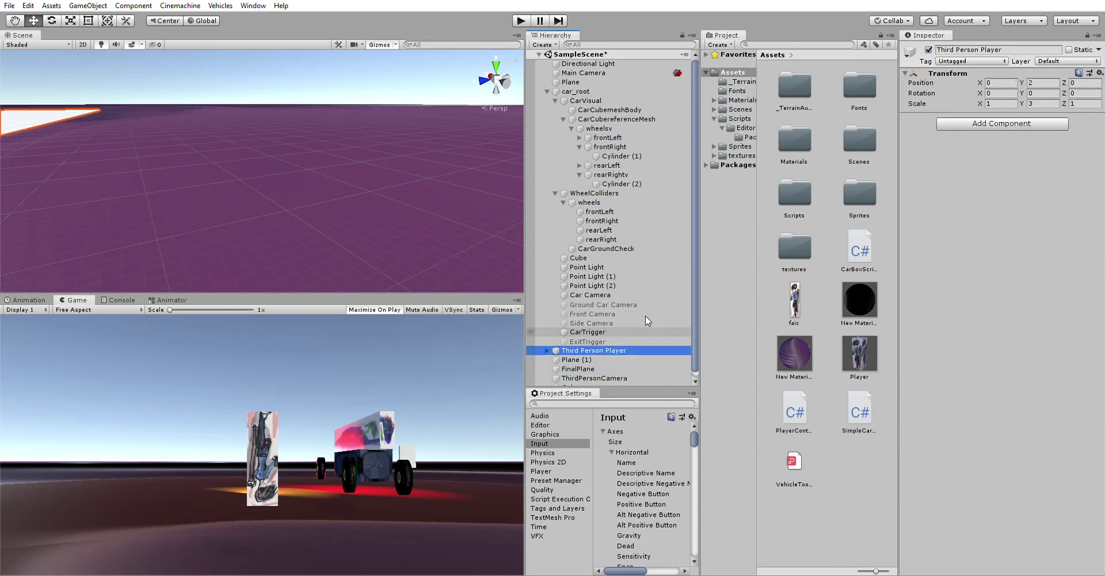
key("Up")
key("Up")
key("Up")
key("Up")
key("Up")
key("Up")
key("Up")
key("Up")
key("Up")
key("Up")
key("Up")
key("Up")
key("Up")
key("Up")
key("Up")
key("Up")
key("Up")
key("Up")
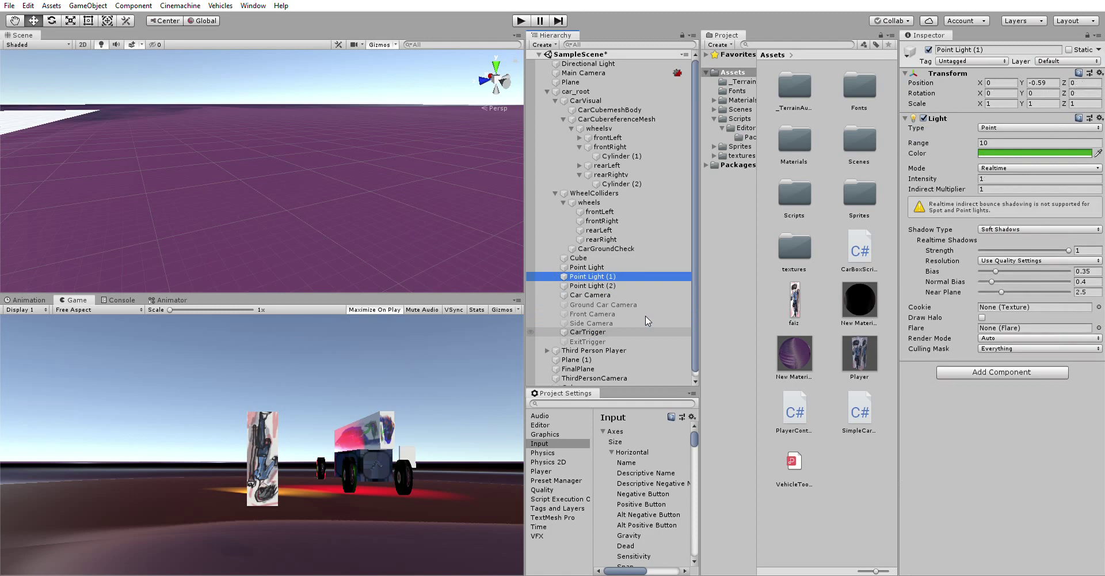
key("Up")
key("Up")
key("Up")
key("Up")
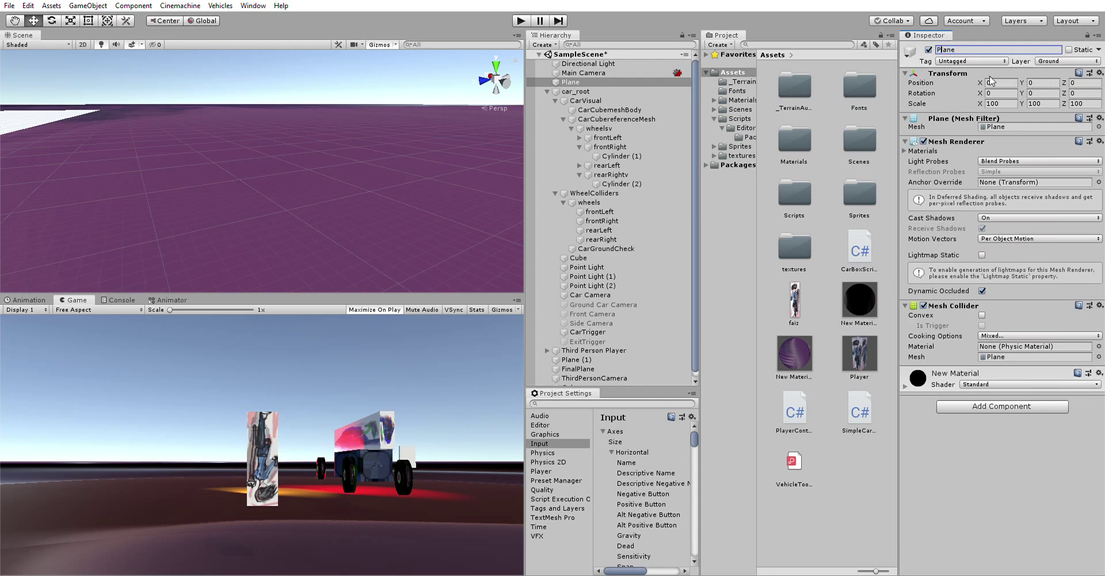
type("Base")
key("Return")
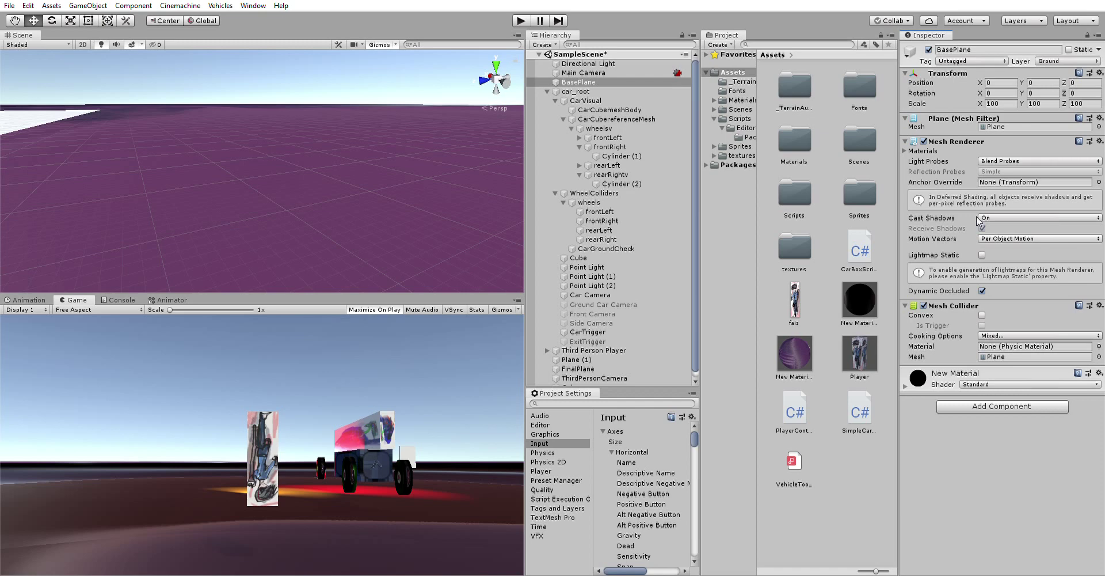
Step: Rename the Plane (1) object to SecondPlane
right_click_drag(339, 163, 930, 118)
key("w")
right_click_drag(925, 146, 872, 198)
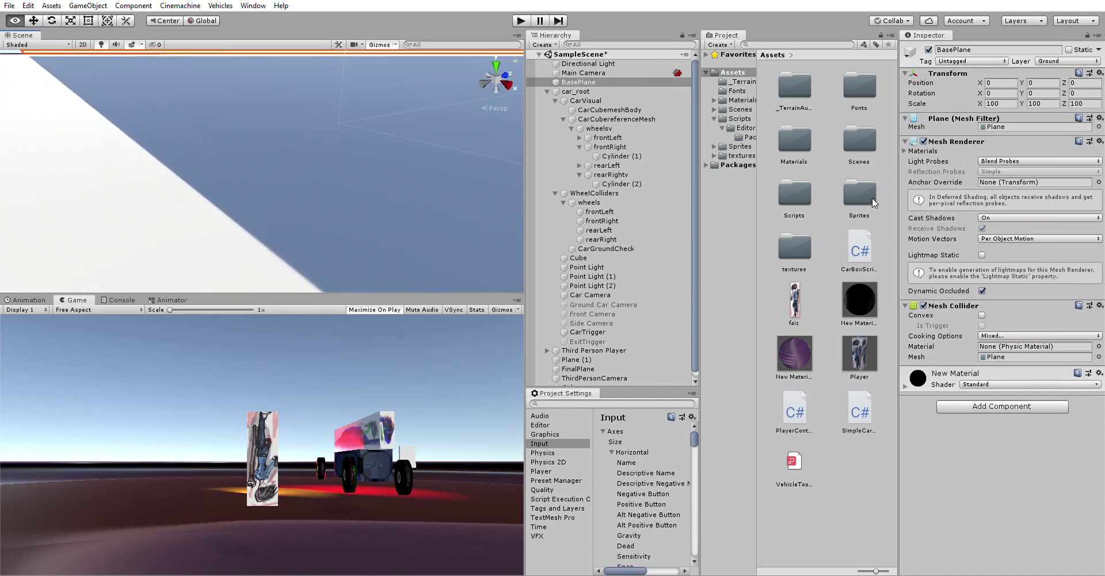
right_click_drag(908, 26, 507, 160)
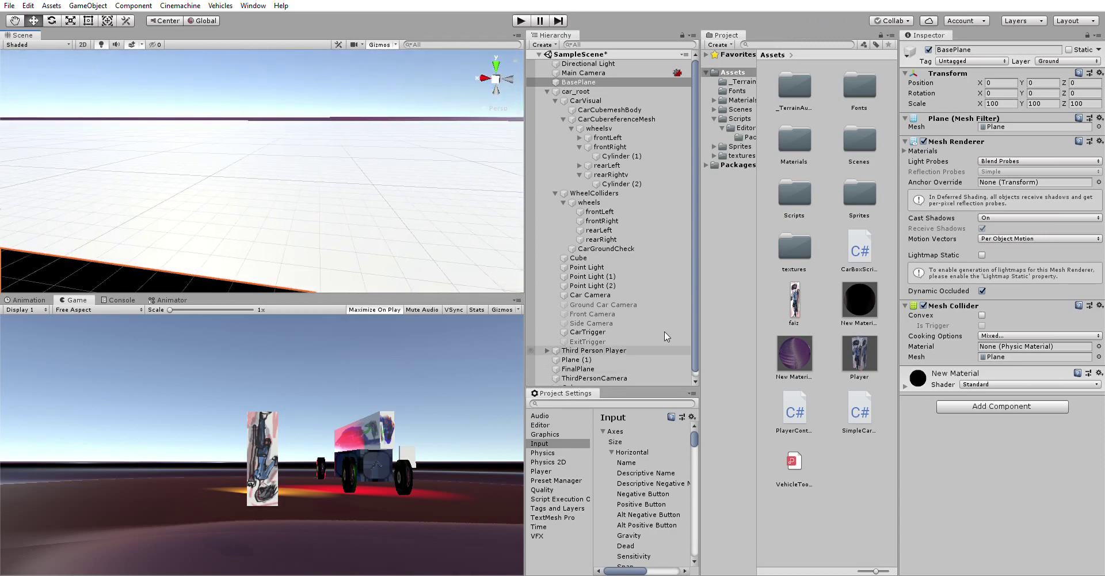
left_click_drag(696, 333, 692, 371)
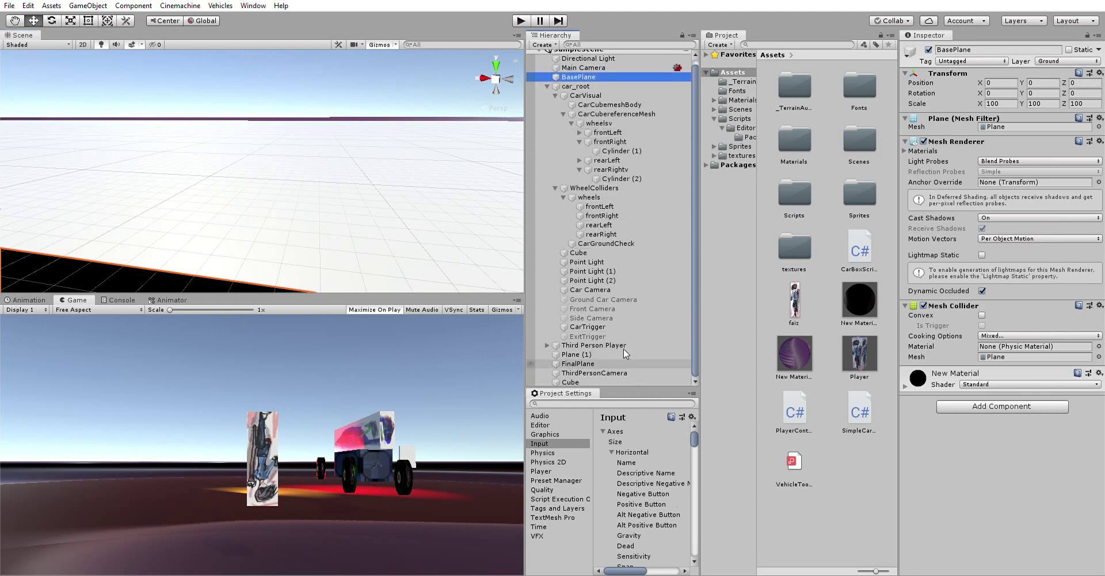
left_click(609, 353)
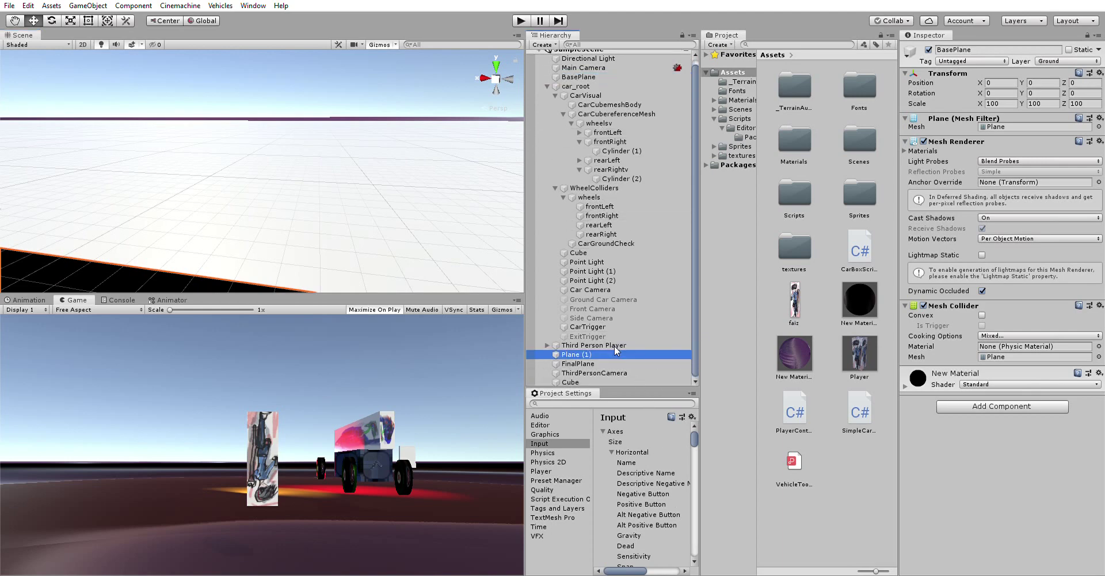
left_click(992, 43)
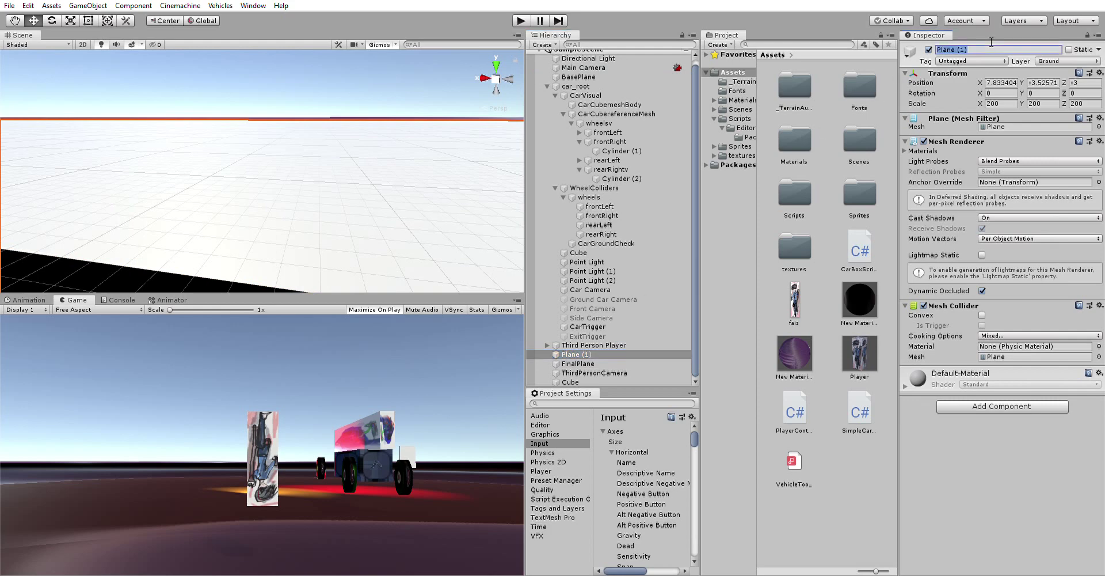
left_click(989, 42)
type("SecondPlane")
key("Return")
Step: Compare FinalPlane and SecondPlane by examining their surfaces in the scene and their transform values
left_click(573, 363)
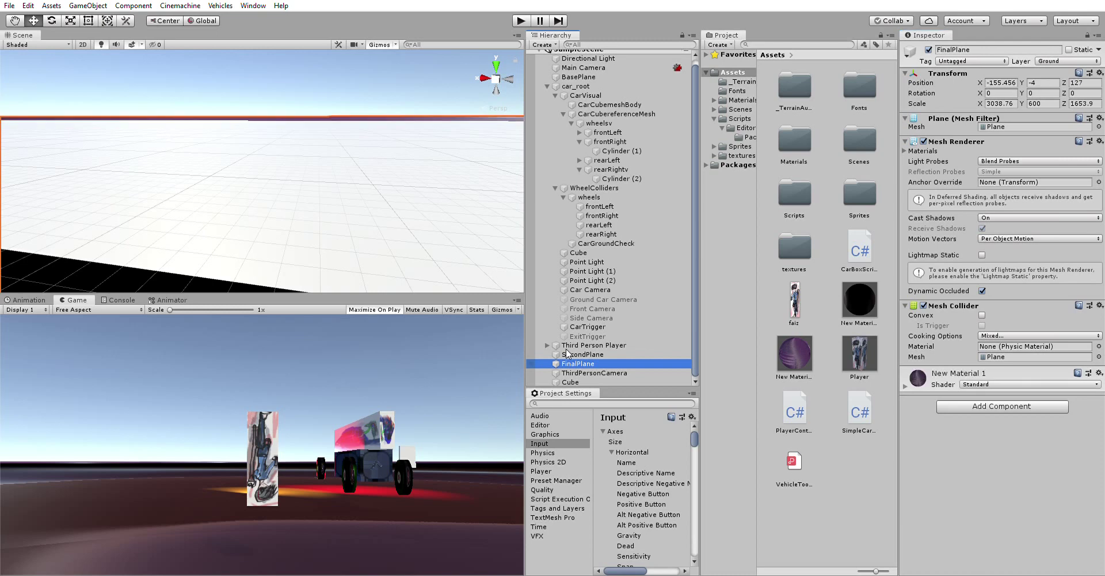
left_click(575, 354)
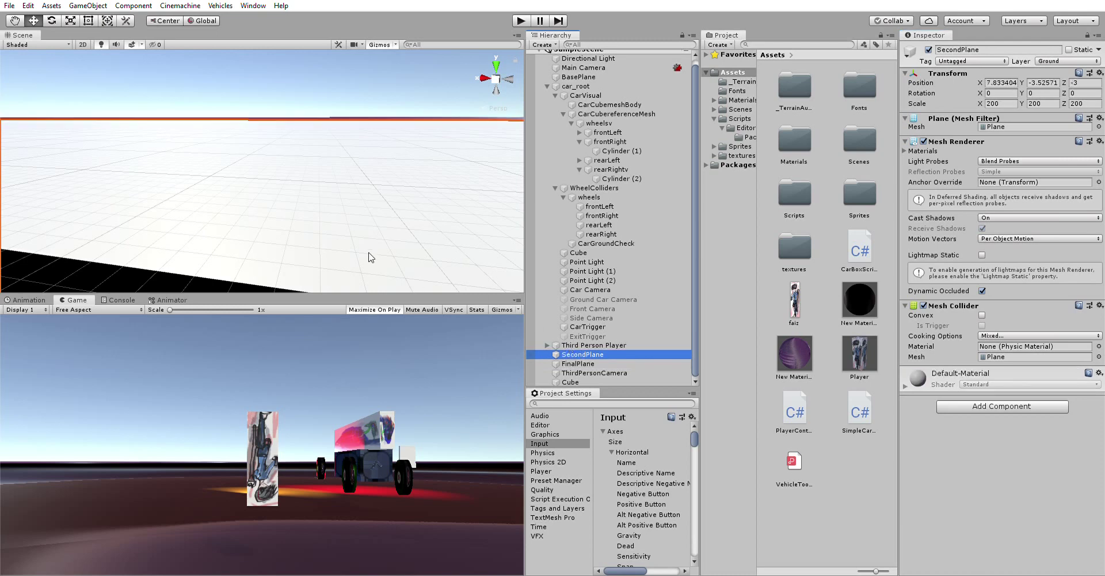
left_click_drag(357, 235, 73, 199, "alt")
right_click_drag(73, 199, 569, 184)
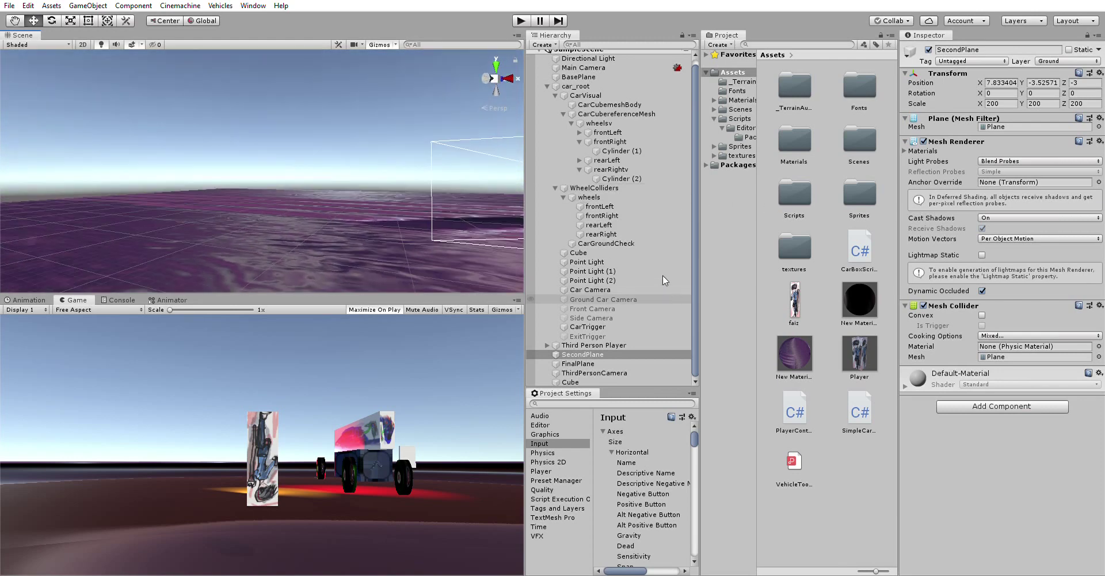
right_click_drag(414, 214, 1096, 198)
left_click_drag(1095, 198, 269, 252, "alt")
key("w")
key("a")
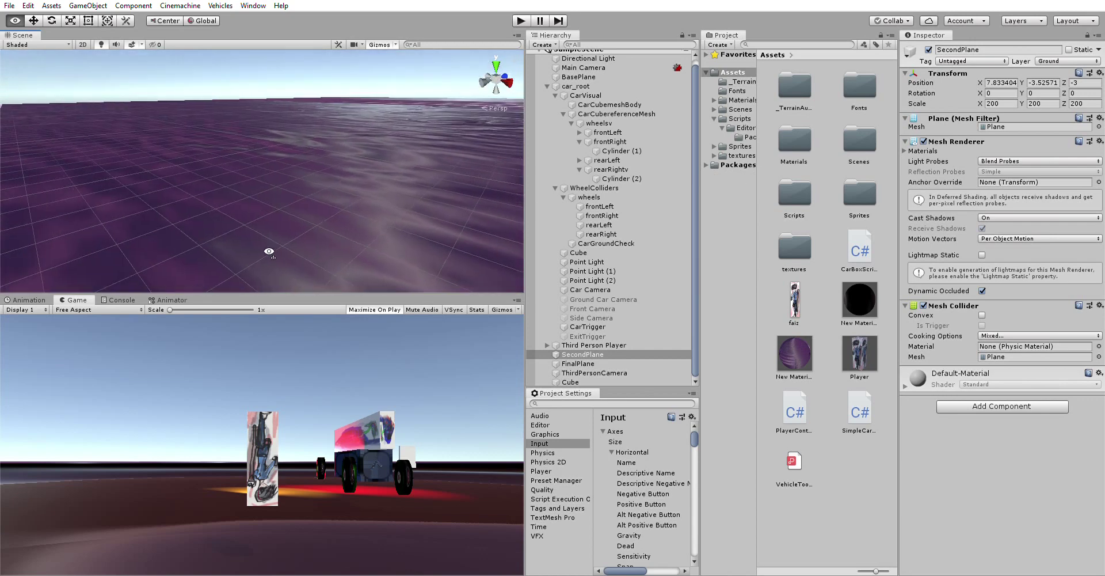
left_click(256, 232)
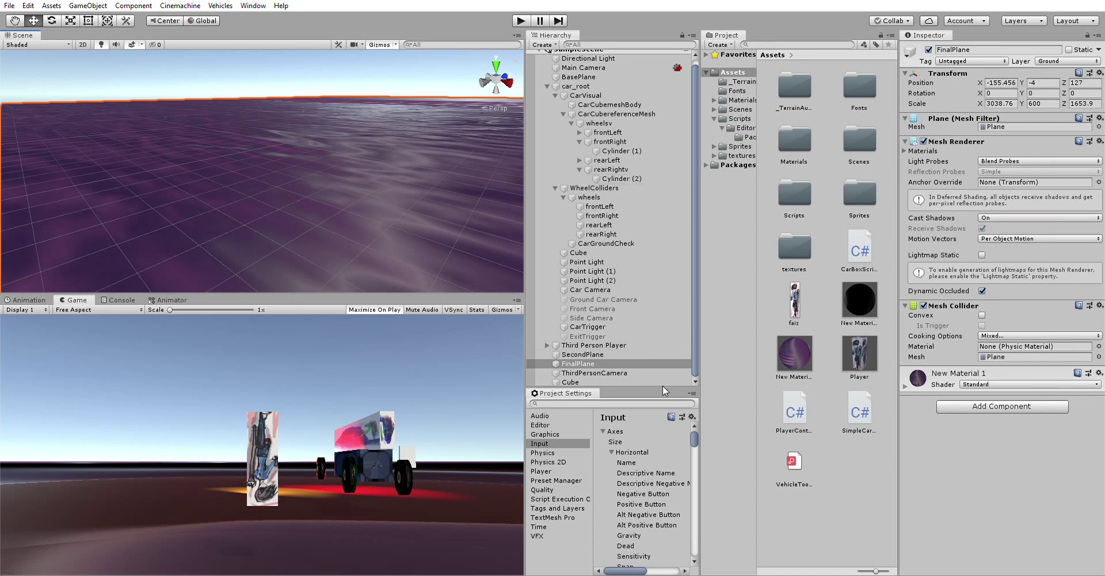
left_click(650, 352)
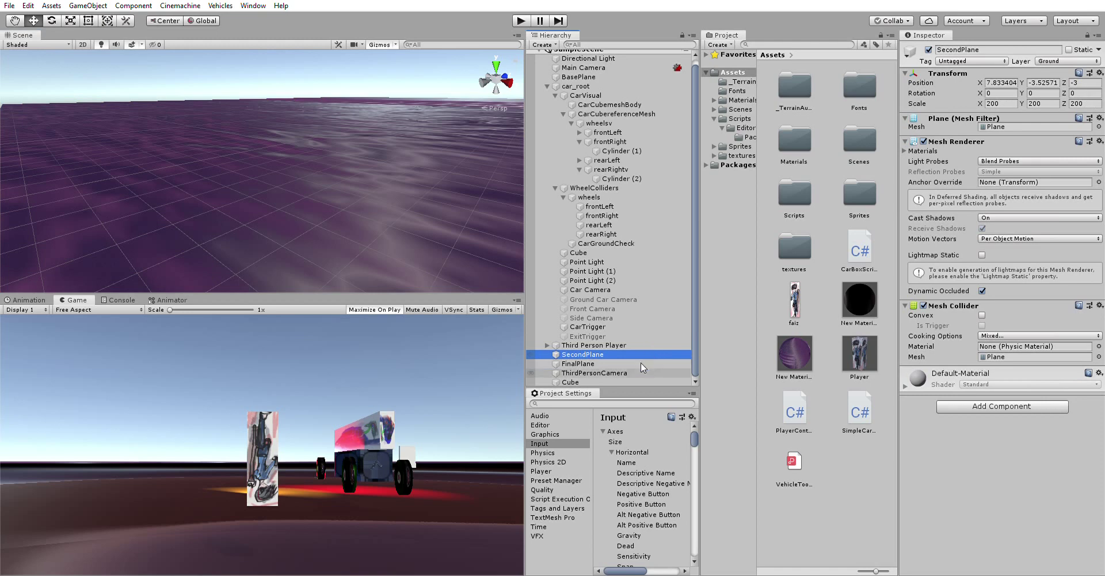
Step: Set FinalPlane's Y scale to 1
key("Down")
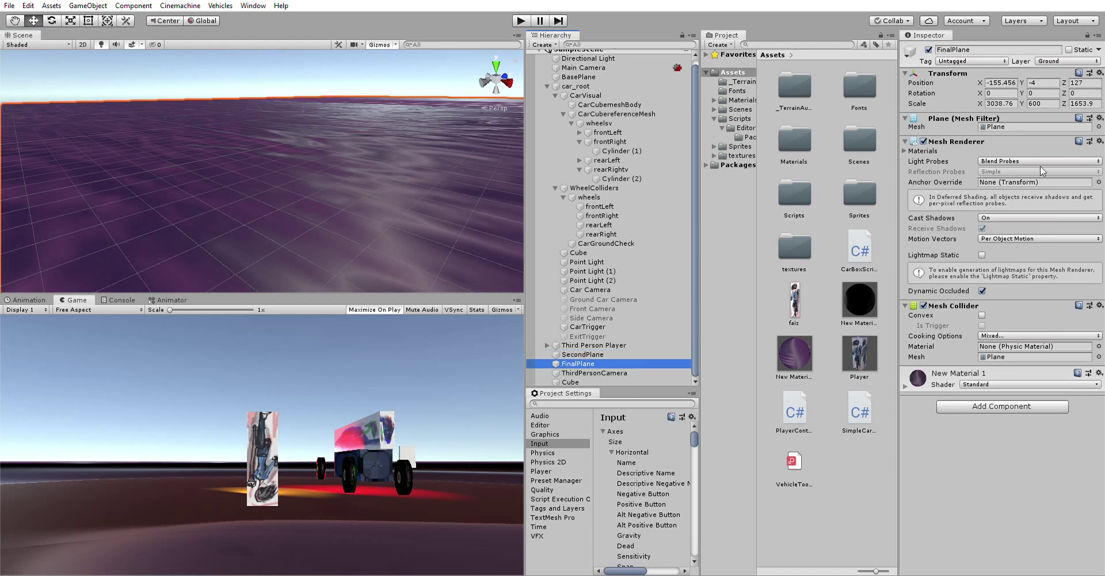
left_click(1016, 103)
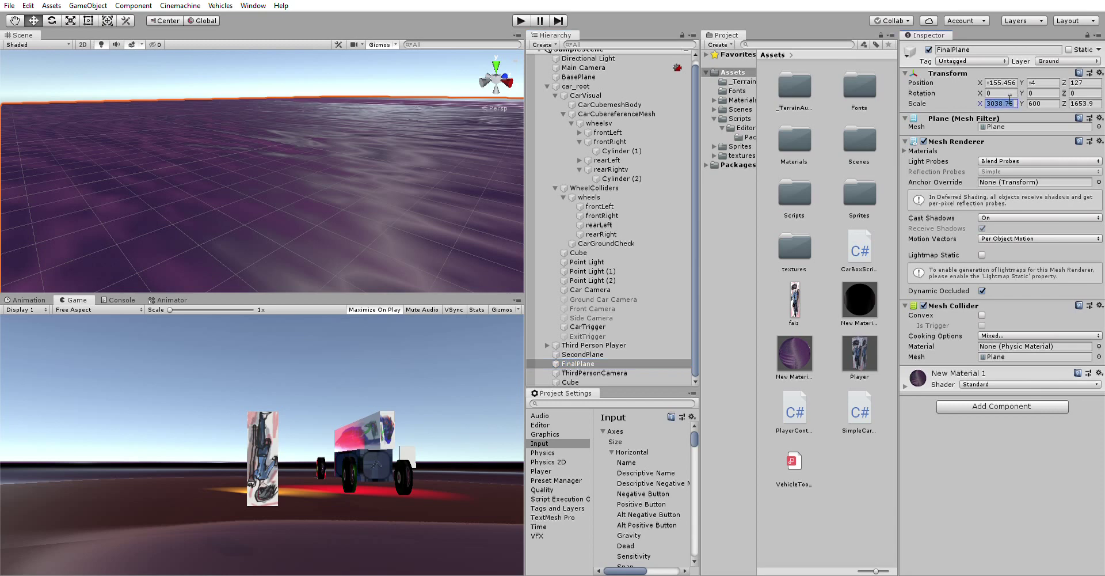
left_click(1006, 101)
right_click_drag(345, 153, 429, 148)
key("w")
left_click(1046, 101)
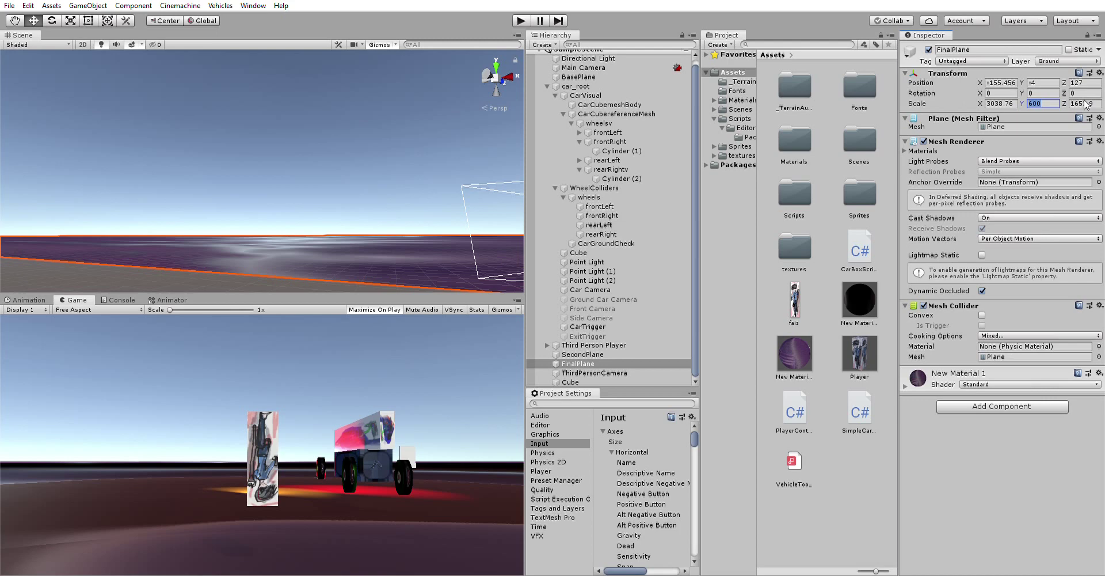
type("1")
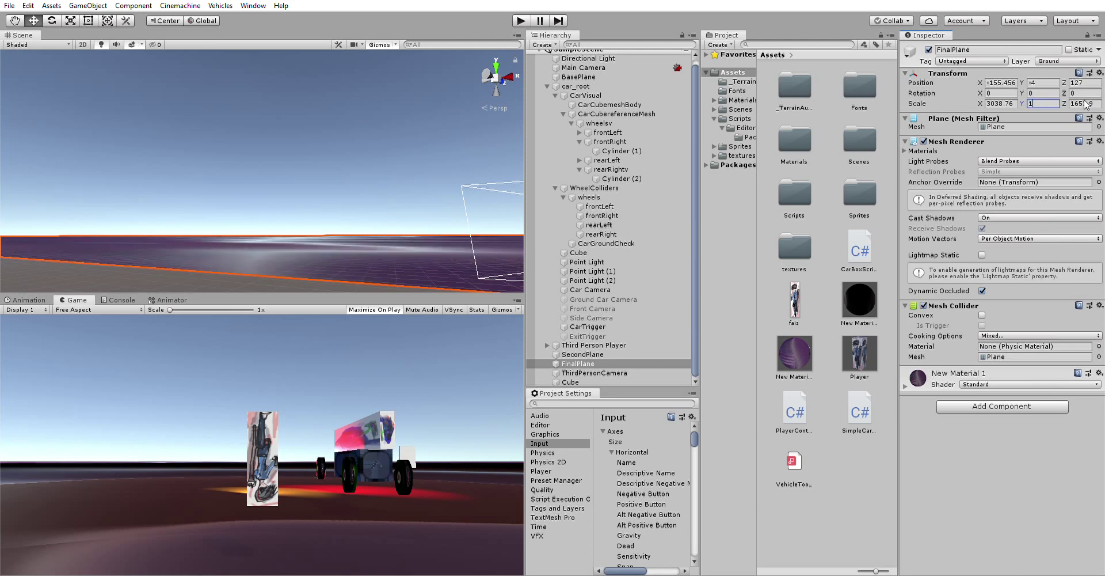
Step: Set FinalPlane's Z scale to 345
left_click(1084, 102)
type("1")
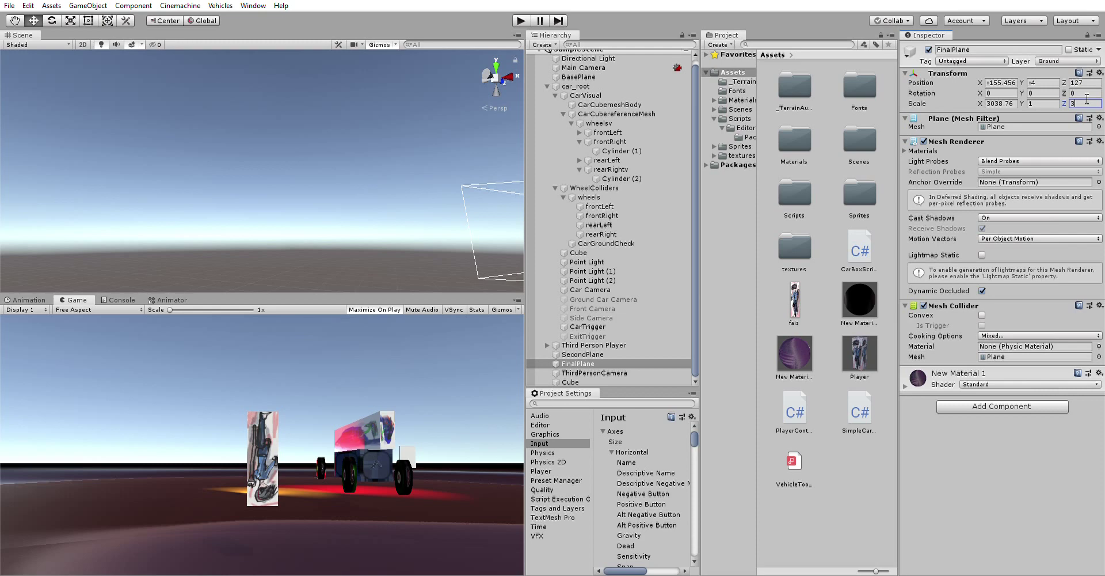
left_click_drag(248, 103, 485, 177, "alt")
left_click(1085, 103)
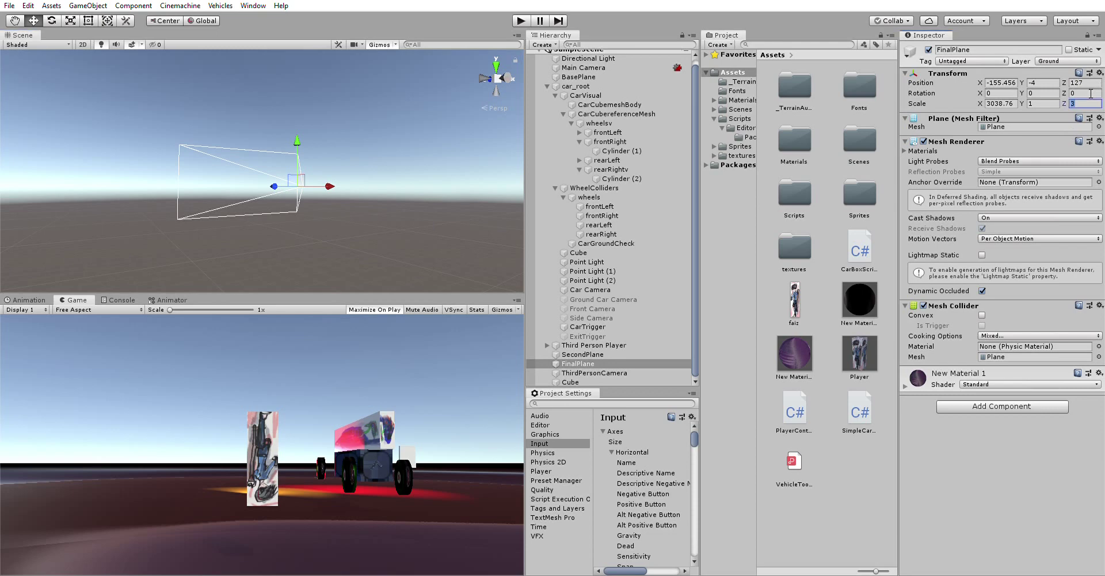
type("345")
Step: Set FinalPlane's X scale to 300
left_click_drag(280, 153, 238, 136, "alt")
key("w")
right_click_drag(238, 135, 1055, 214)
left_click_drag(1054, 213, 284, 114, "alt")
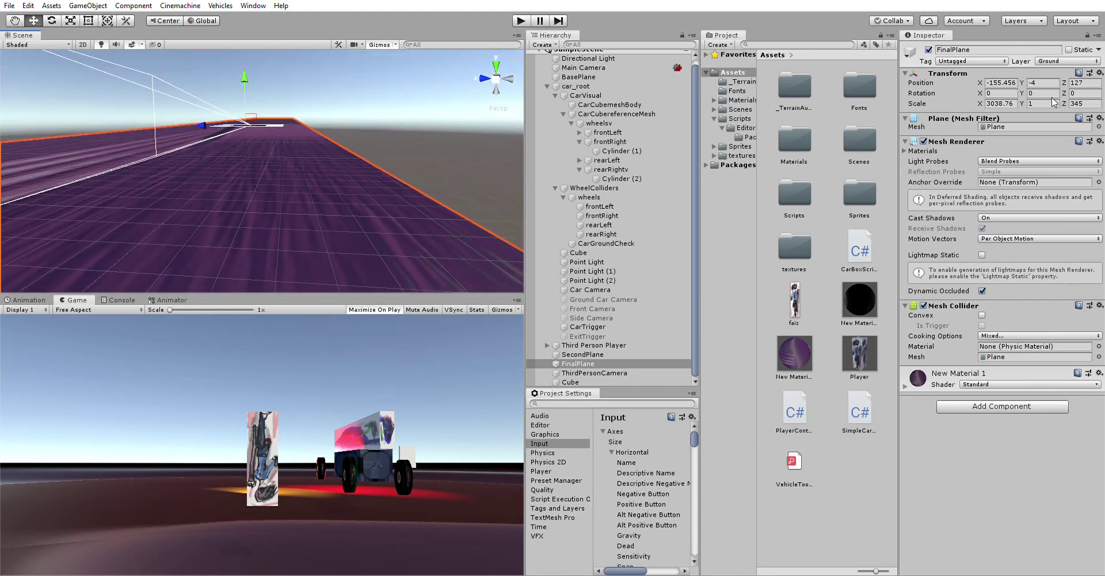
type("300")
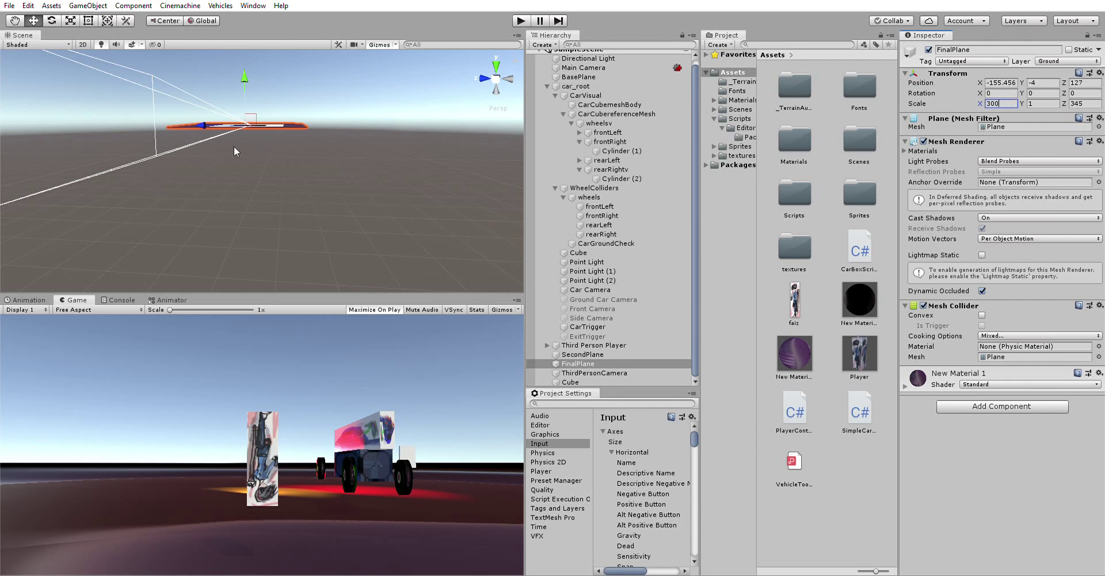
Step: Examine the rescaled FinalPlane's extent, edges and surface texture around the smaller planes in the scene
mouse_move(243, 156)
right_mouse_down()
mouse_move(233, 143)
mouse_move(240, 148)
right_mouse_up()
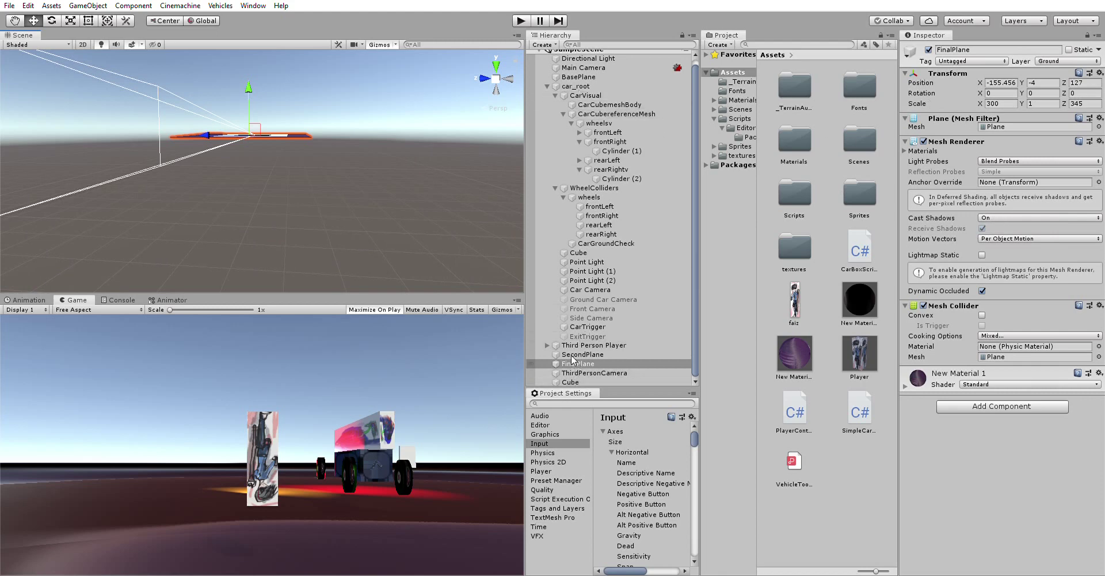
key("f")
right_click_drag(299, 140, 333, 194)
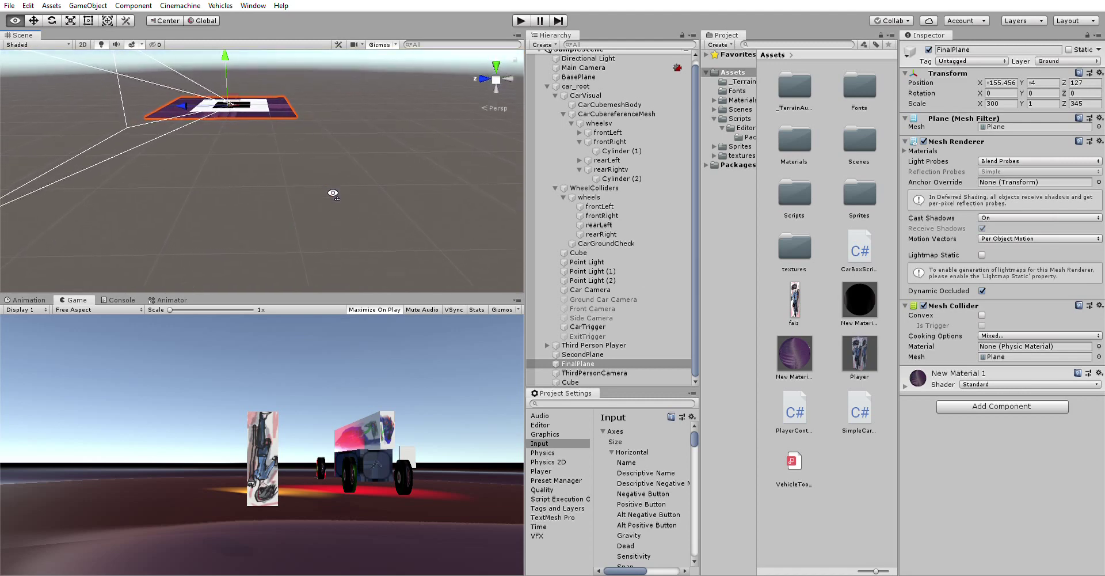
right_click_drag(332, 194, 457, 220)
key("w")
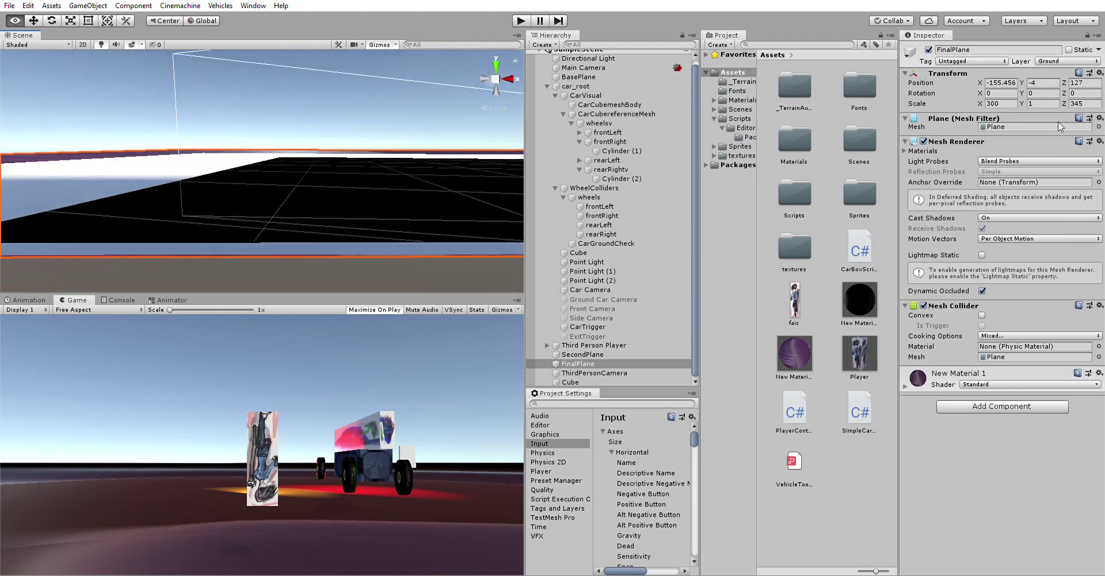
right_click_drag(749, 102, 170, 151)
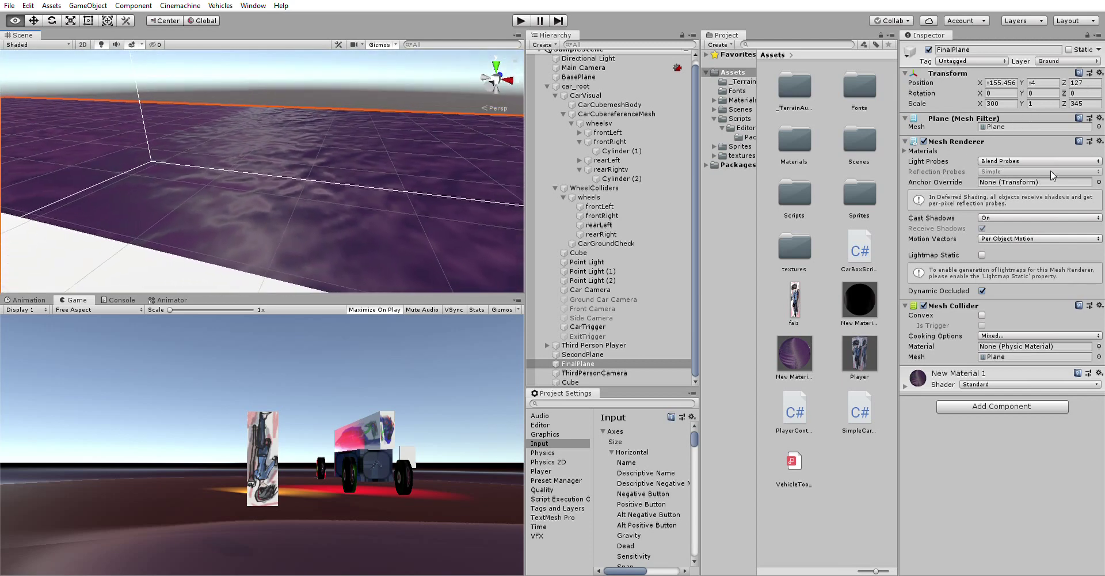
right_click_drag(1051, 171, 913, 145)
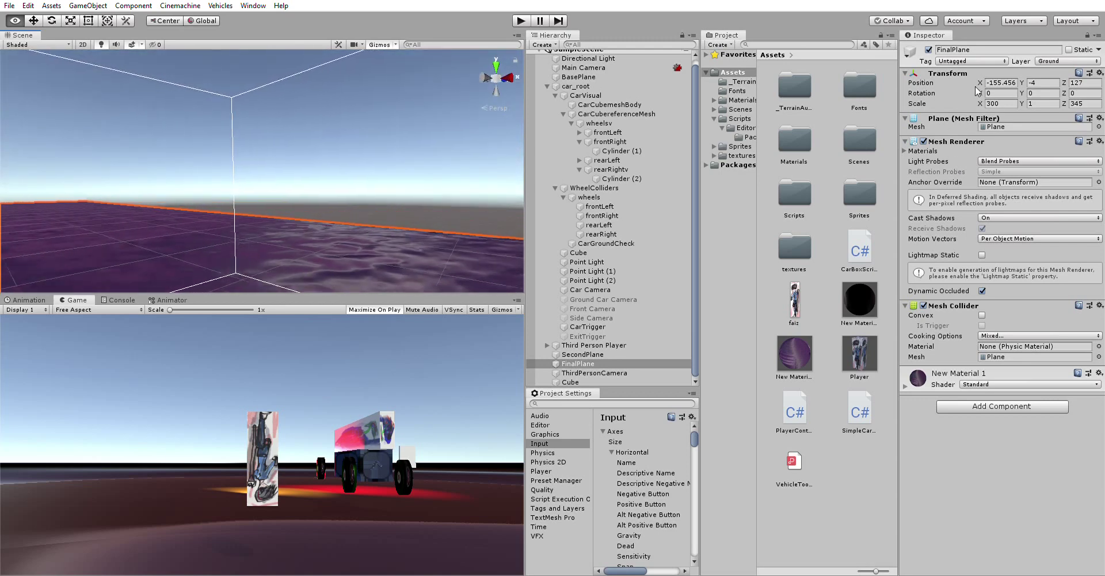
right_click_drag(978, 91, 122, 158)
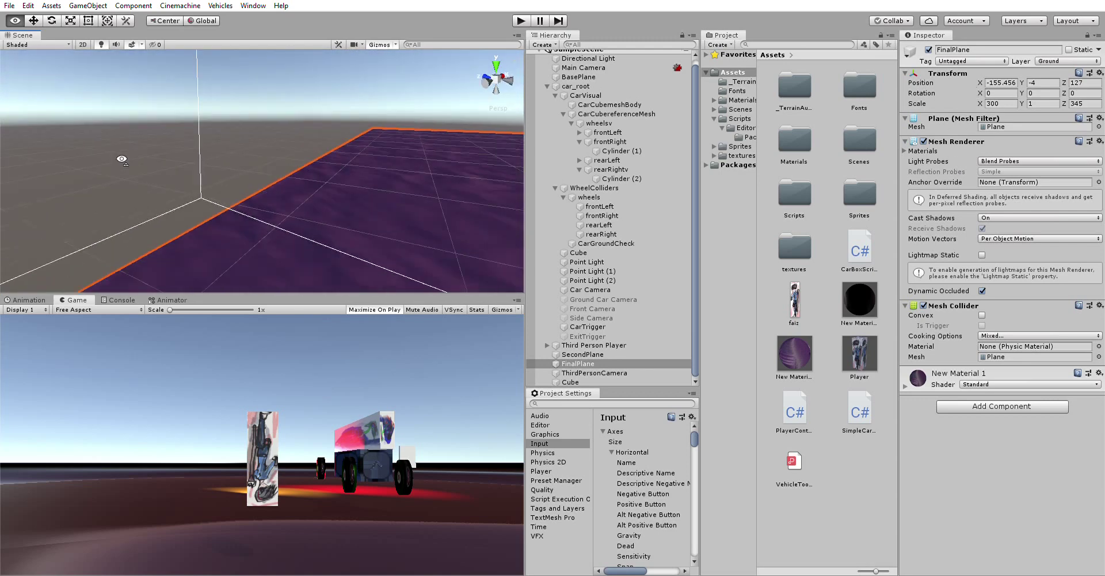
left_click_drag(121, 160, 482, 154, "alt")
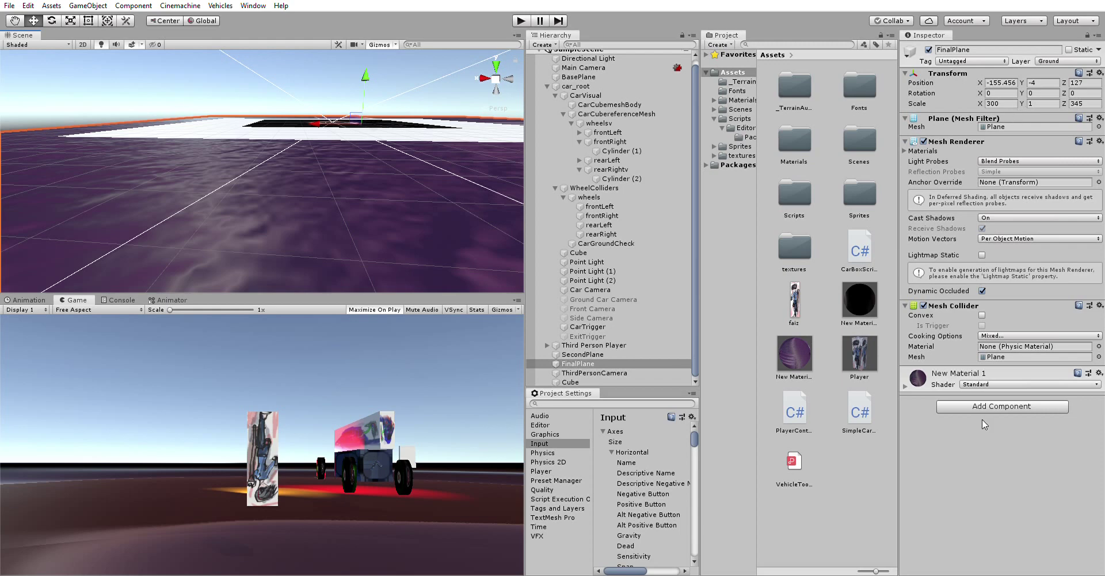
Step: Undo the recent X, Z and Y scale changes on FinalPlane
key("ctrl+z")
key("ctrl+z")
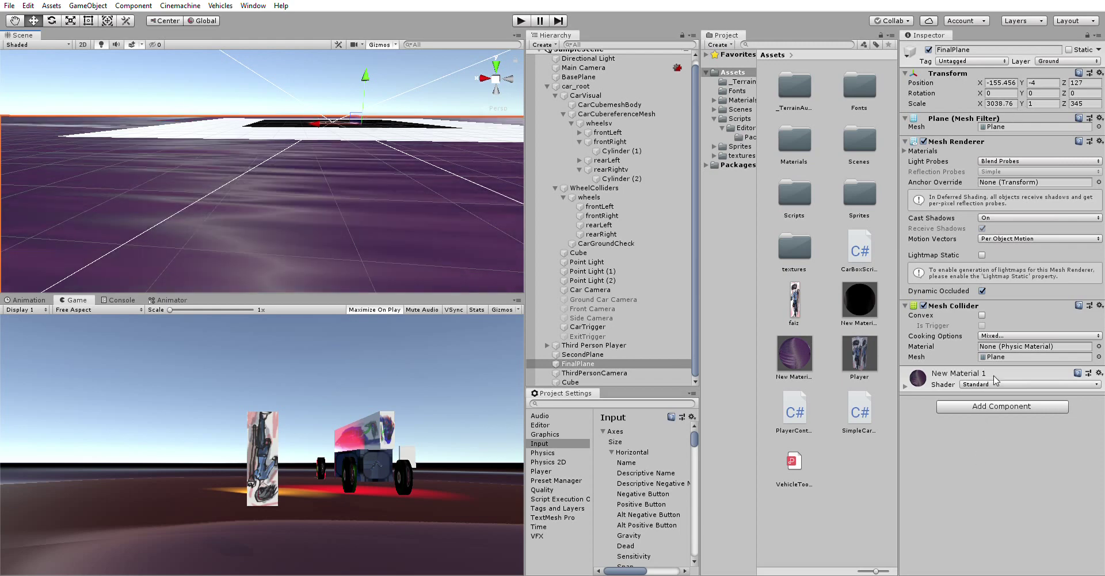
key("ctrl+z")
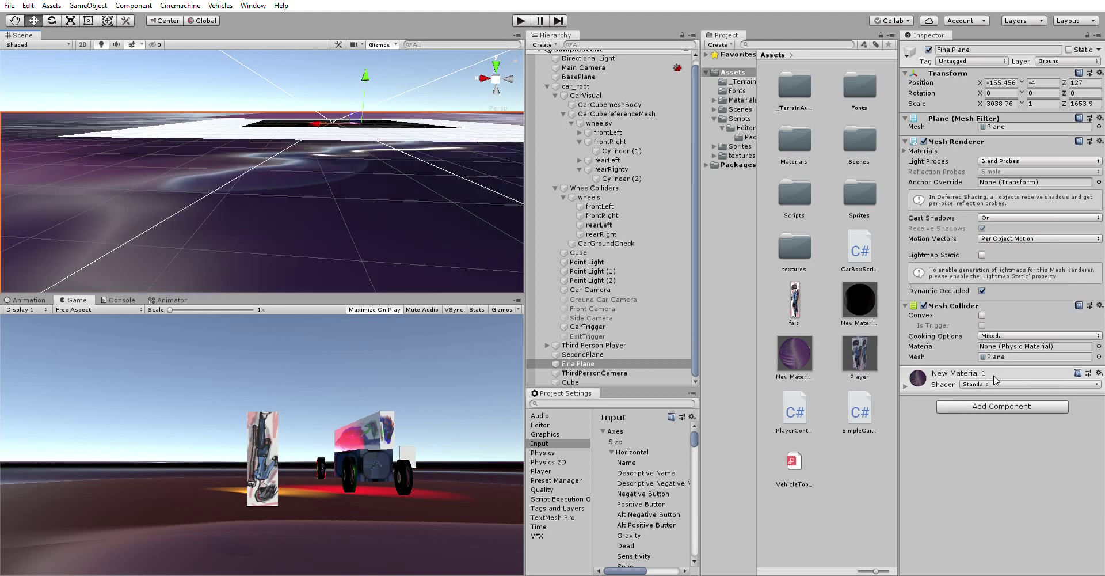
key("ctrl+z")
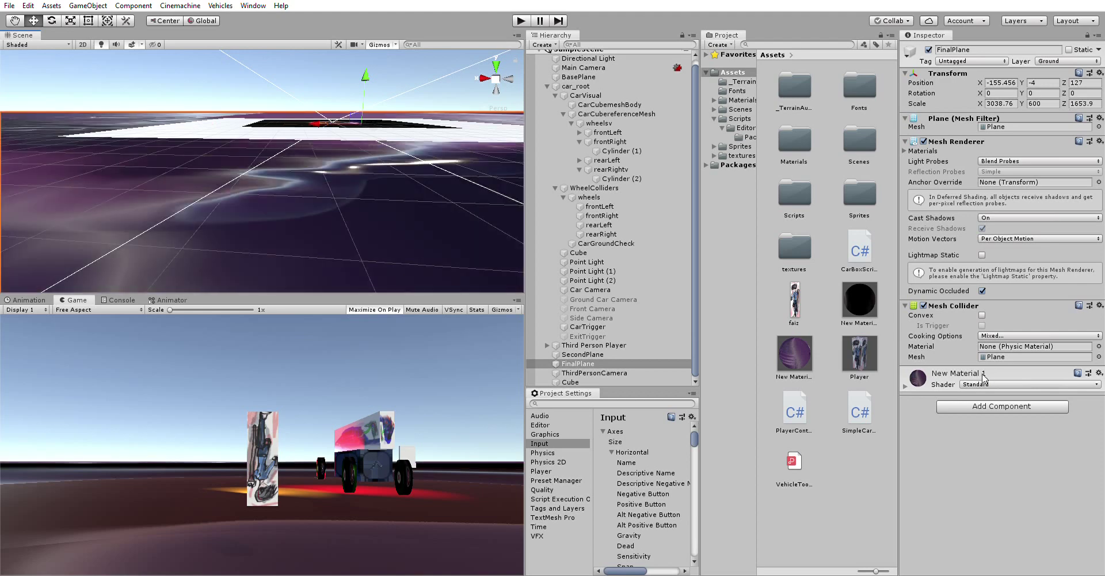
Step: Inspect FinalPlane's edges in the scene and set its X scale to 1
right_click_drag(303, 211, 234, 124)
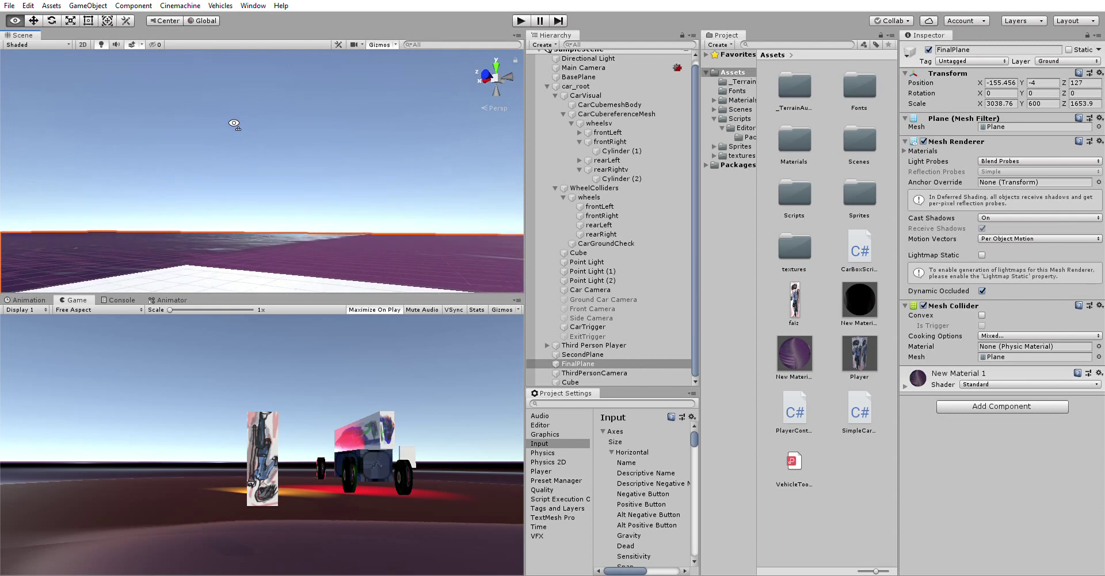
right_click_drag(234, 123, 33, 119)
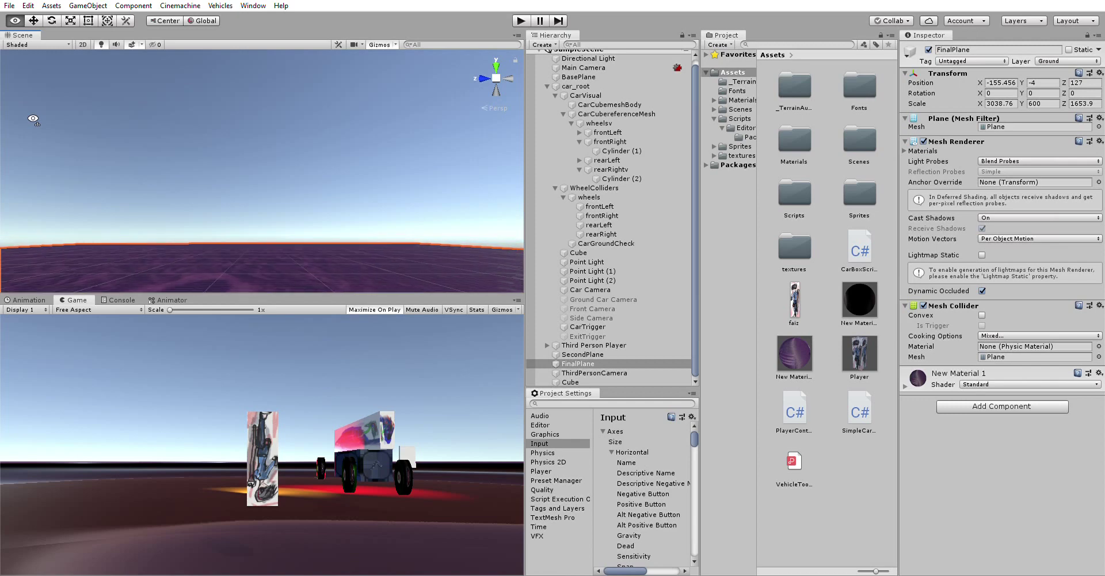
right_click_drag(33, 119, 238, 220)
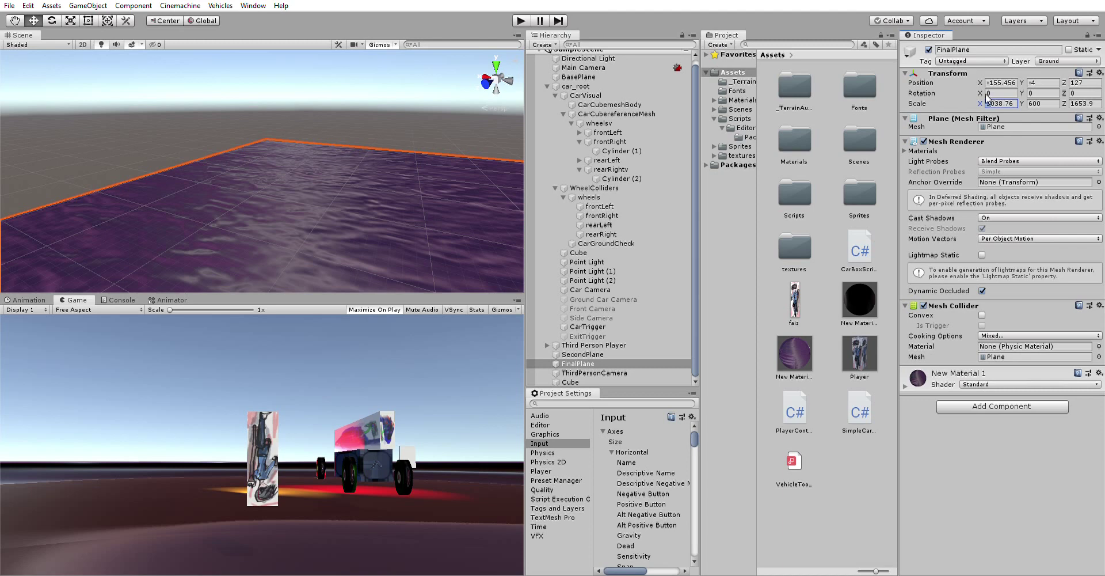
type("1")
right_click_drag(357, 213, 705, 186)
Step: Run the game and steer right to test how the car behaves on the ground
left_click(520, 20)
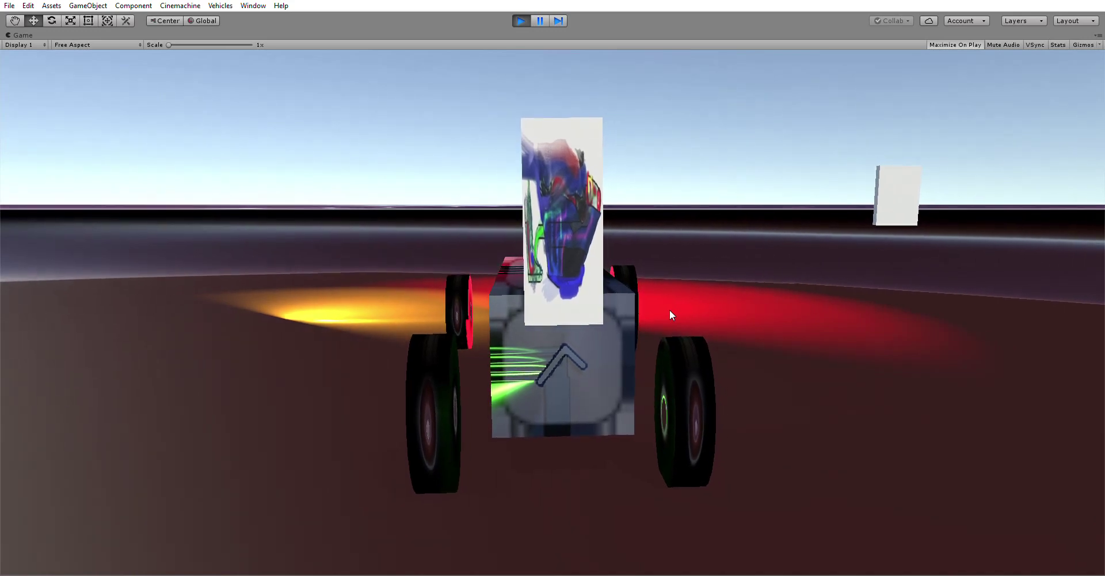
key("d")
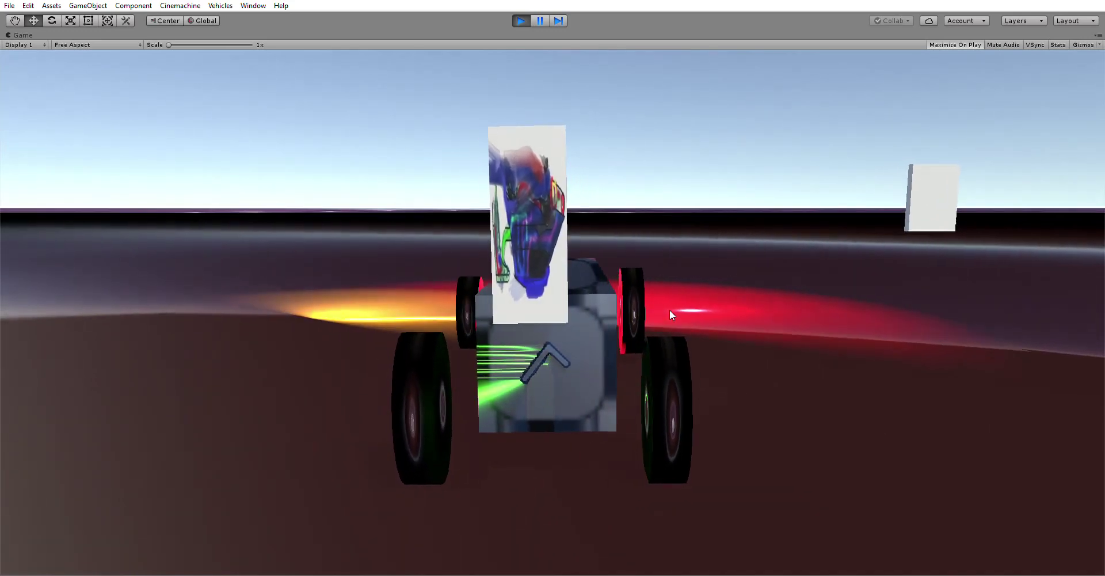